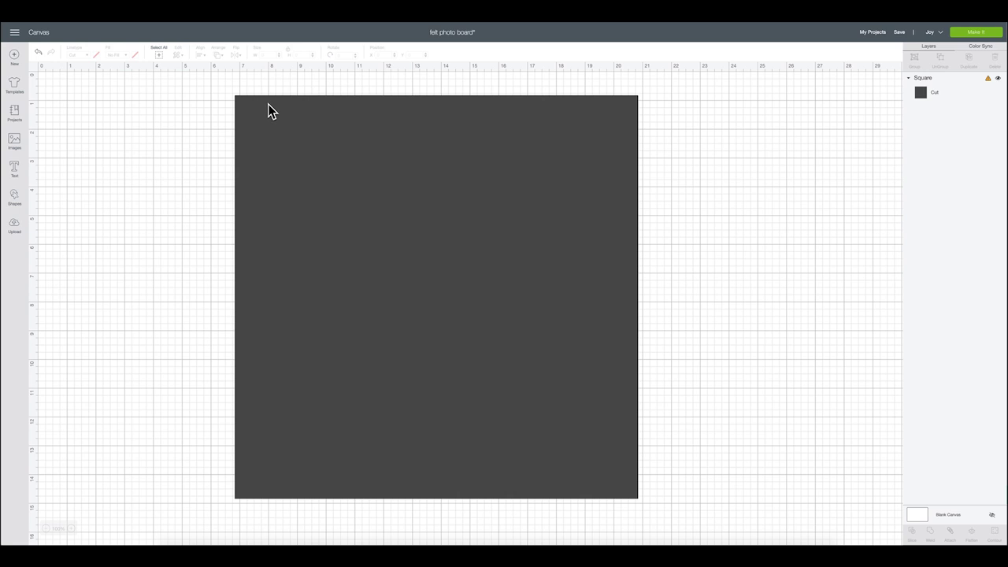
Step: Change the square's material color to light gray and deselect it
{"action": "left_click", "coordinate": [96, 56]}
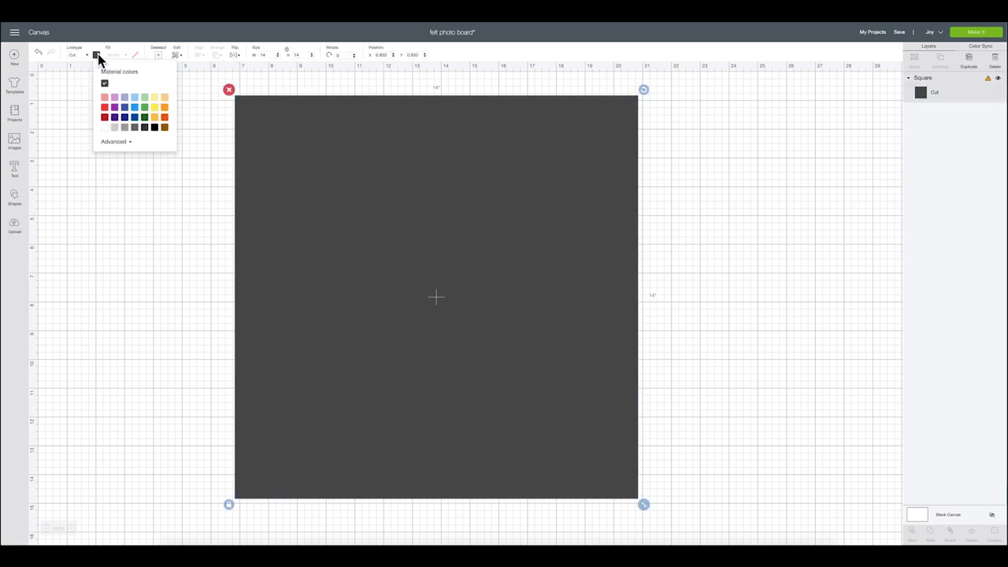
{"action": "left_click", "coordinate": [114, 128]}
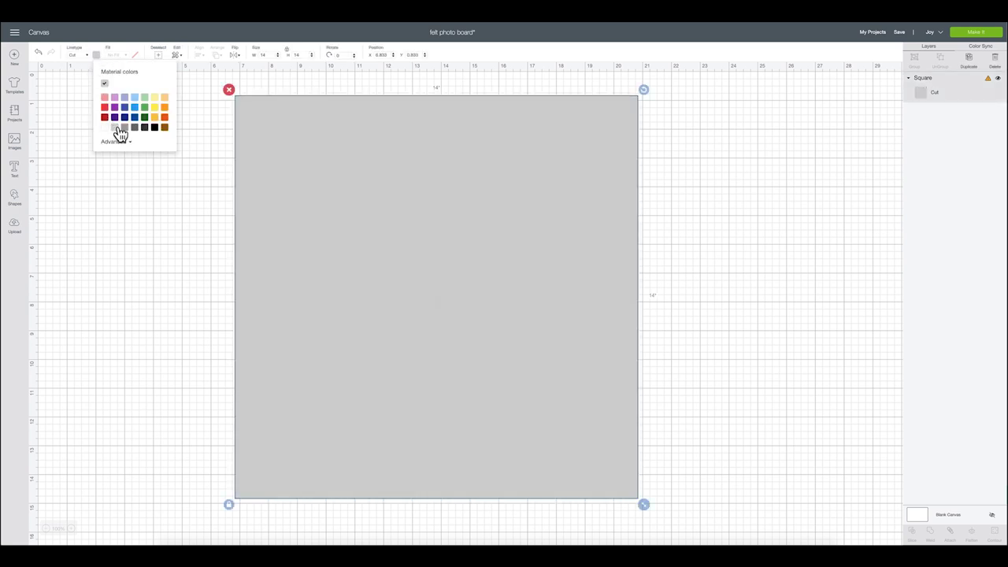
{"action": "left_click", "coordinate": [675, 154]}
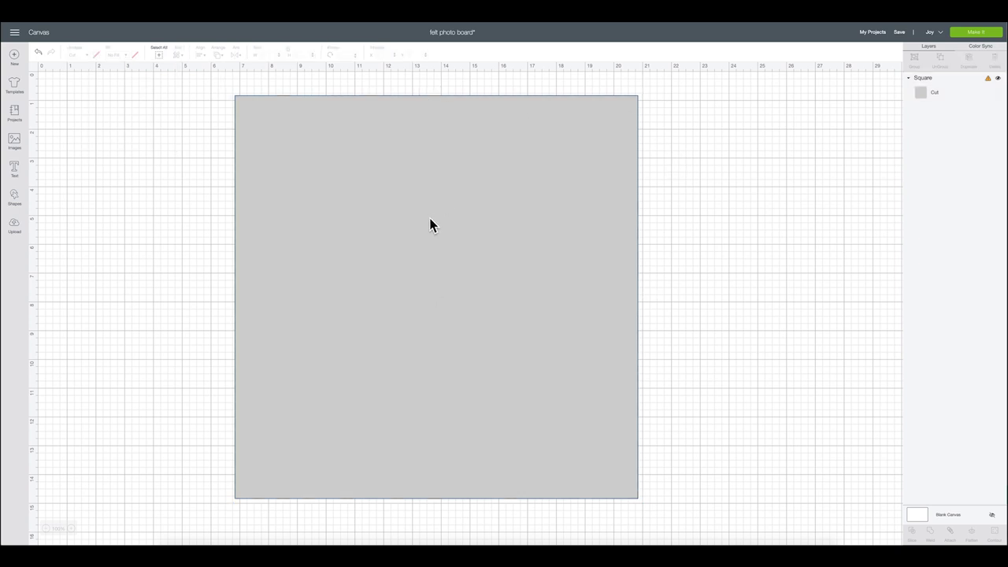
Step: Add a text object reading MEMORIES in the Kyden font
{"action": "left_click", "coordinate": [16, 170]}
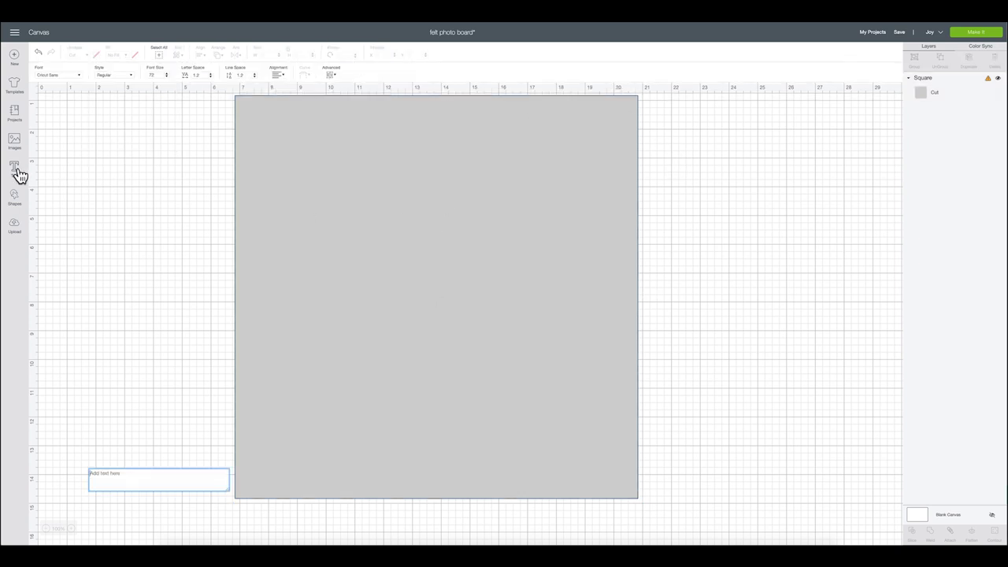
{"action": "left_click", "coordinate": [55, 76]}
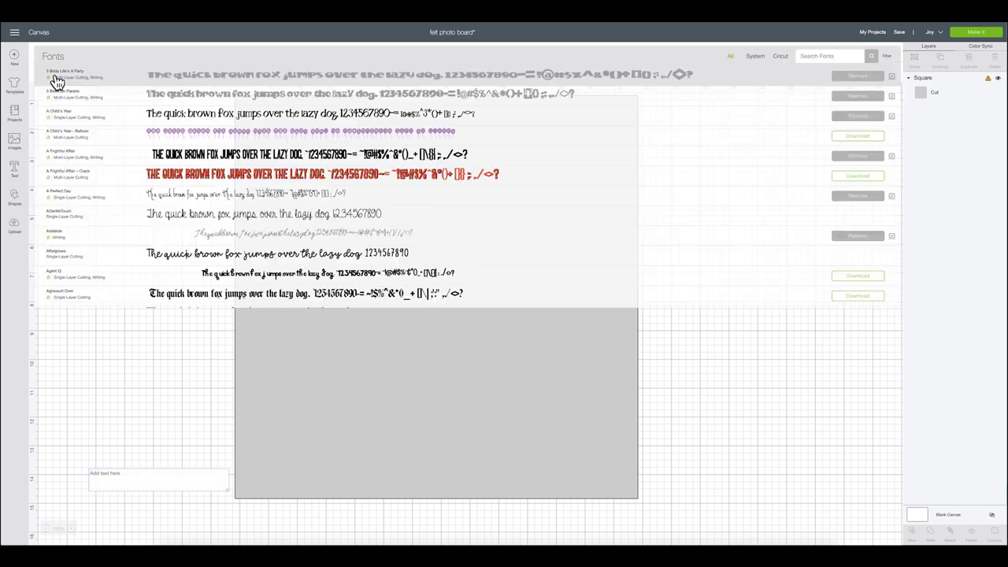
{"action": "left_click", "coordinate": [803, 56]}
{"action": "type", "text": "kyden"}
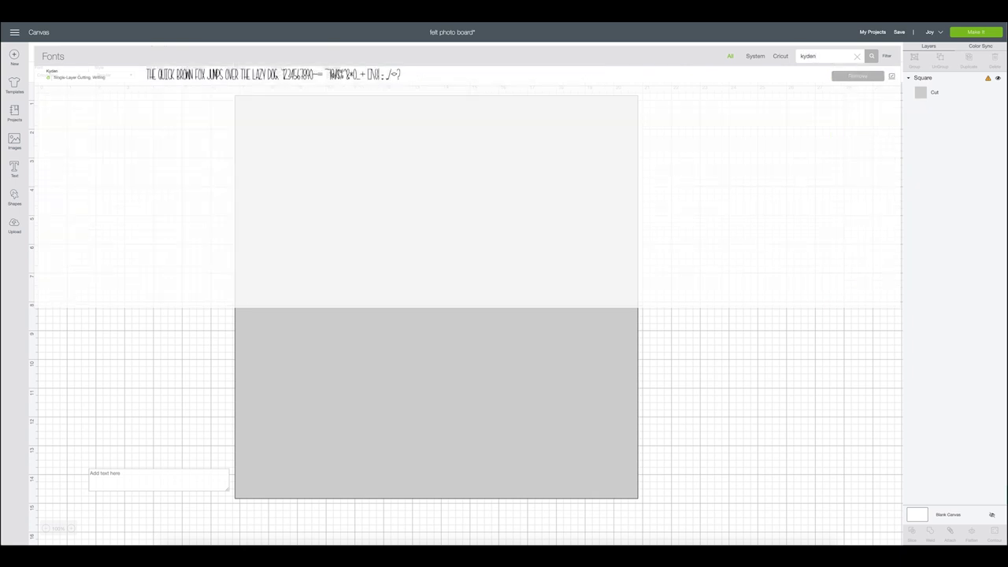
{"action": "left_click", "coordinate": [342, 79]}
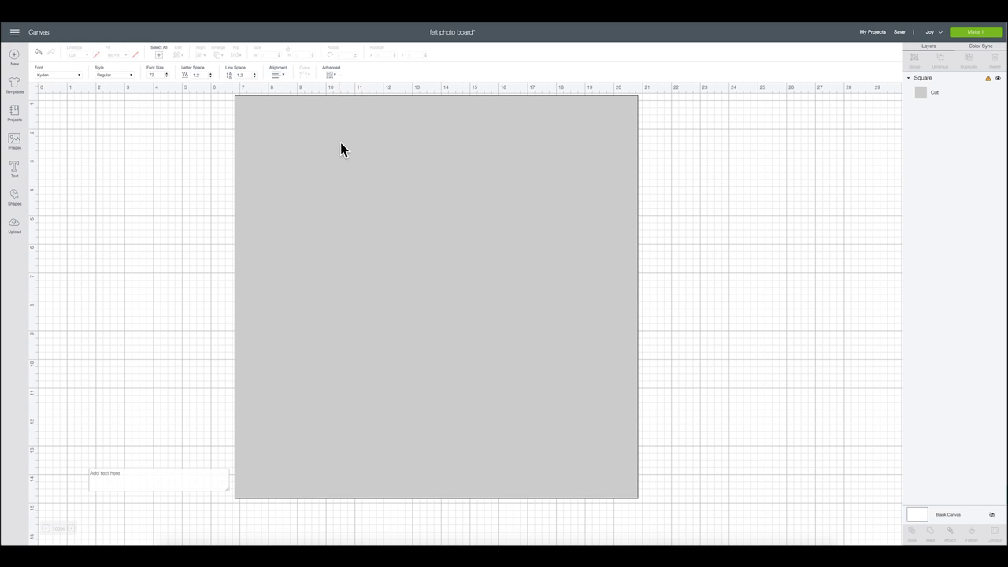
{"action": "left_click", "coordinate": [118, 477]}
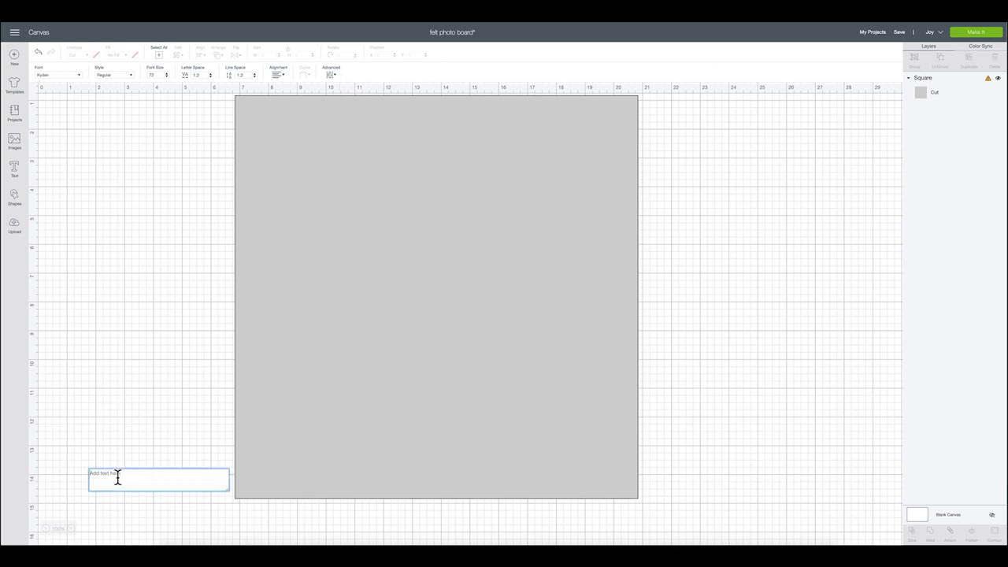
{"action": "type", "text": "MEMOR"}
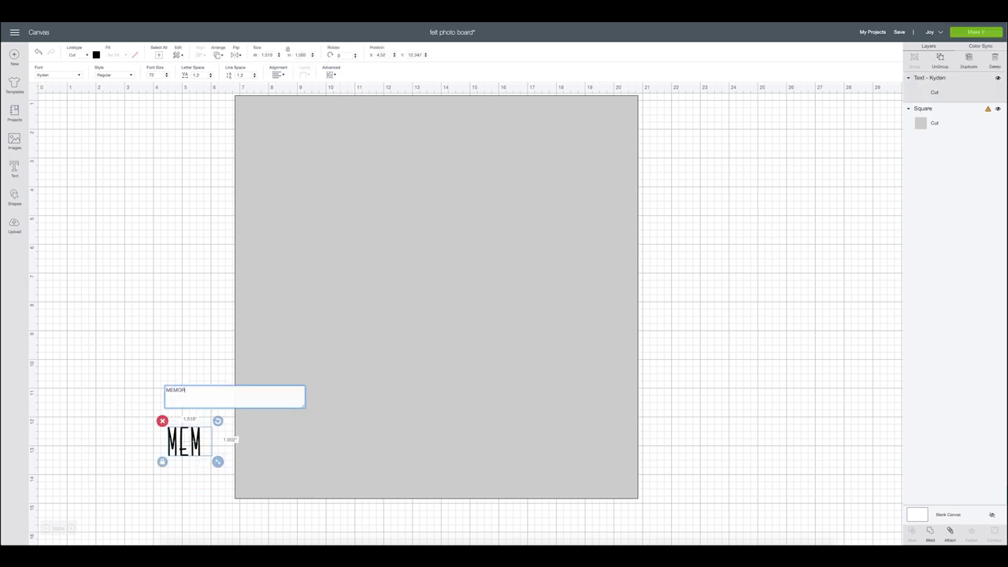
{"action": "type", "text": "IES"}
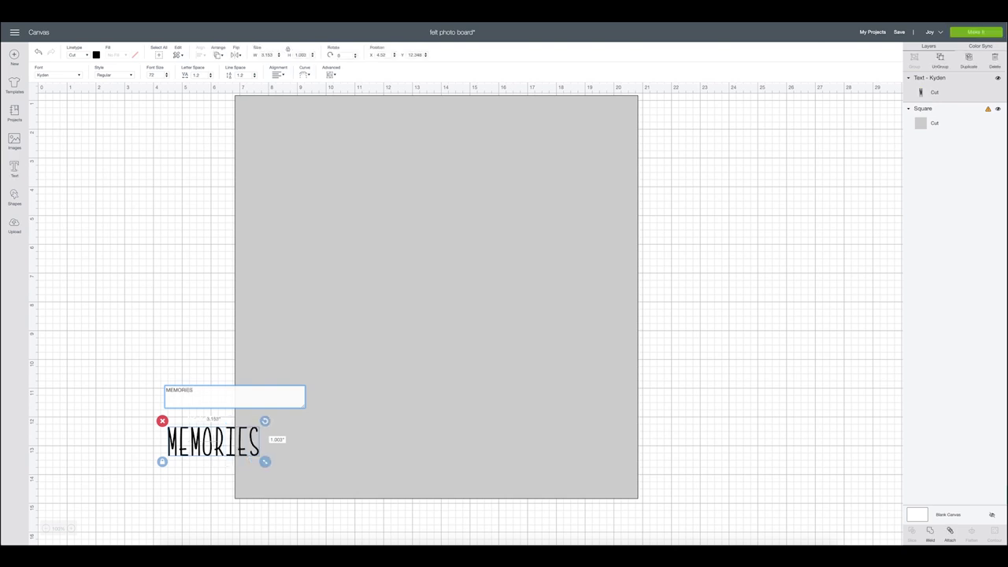
Step: Move the MEMORIES text to the square's lower-right corner and enlarge it to about 4.15" wide
{"action": "left_click", "coordinate": [229, 445]}
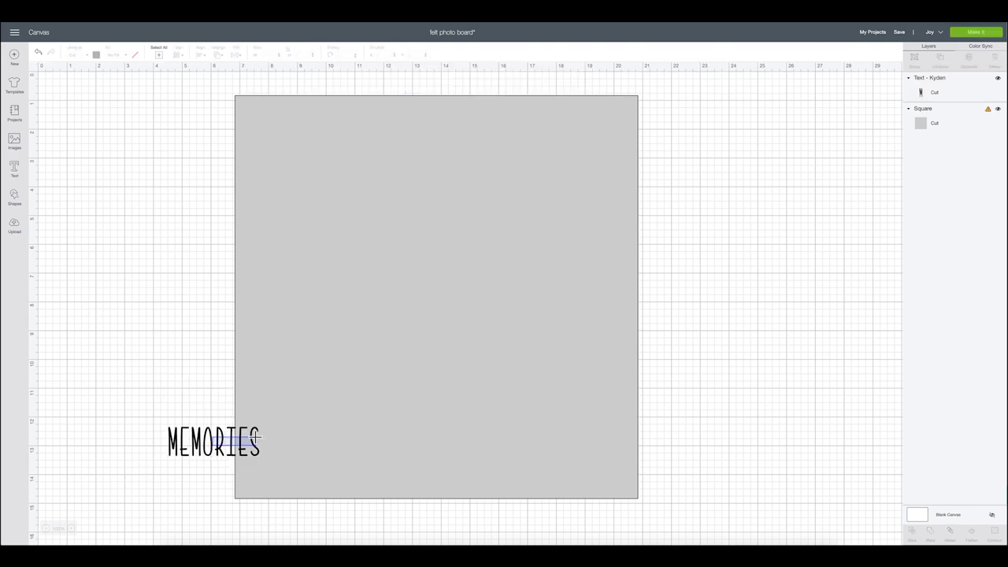
{"action": "key", "text": "ctrl+a"}
{"action": "left_click", "coordinate": [139, 426]}
{"action": "left_click", "coordinate": [190, 445]}
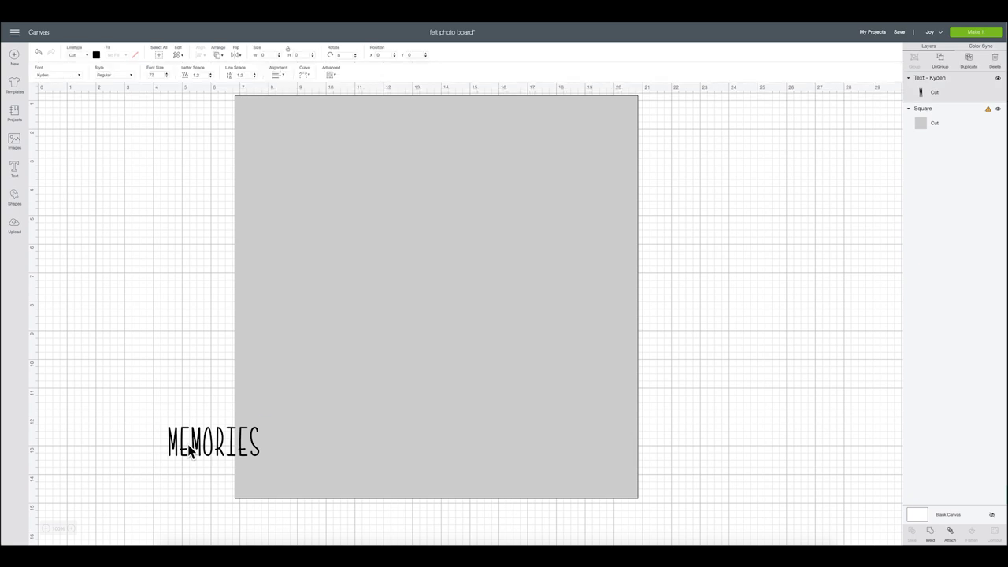
{"action": "left_click_drag", "start_coordinate": [190, 446], "coordinate": [525, 450]}
{"action": "left_click_drag", "start_coordinate": [603, 463], "coordinate": [629, 471]}
{"action": "left_click", "coordinate": [581, 447]}
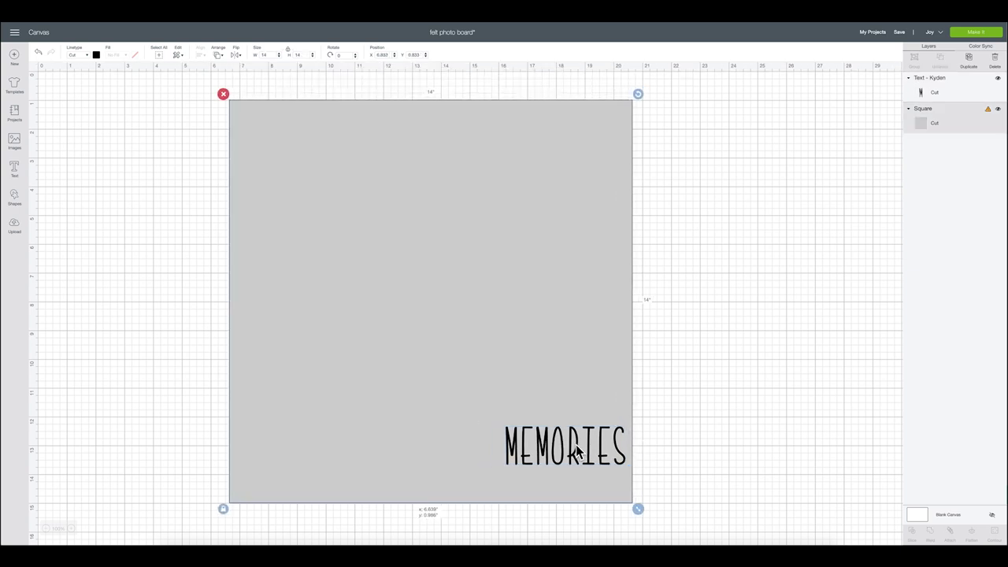
{"action": "left_click_drag", "start_coordinate": [551, 446], "coordinate": [546, 463]}
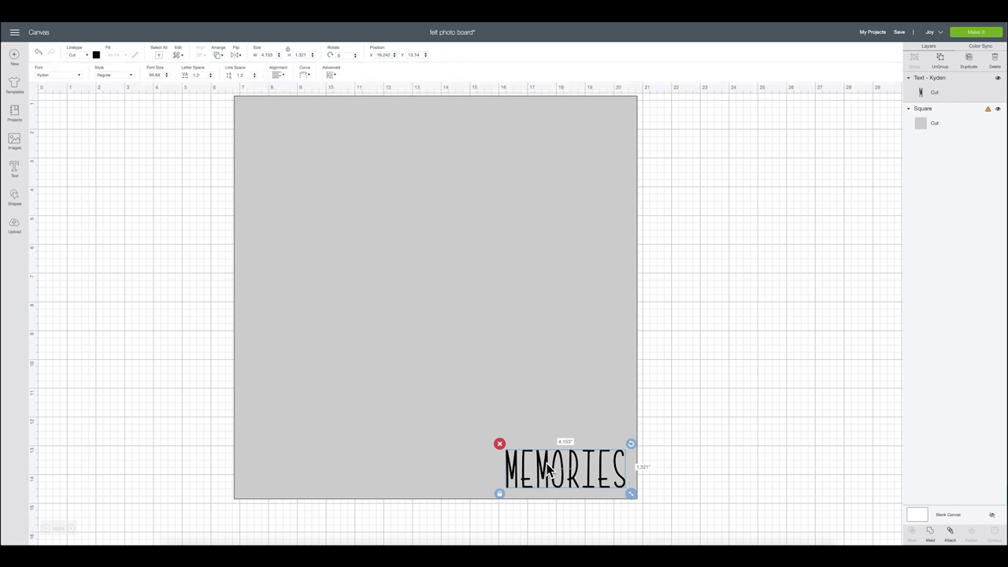
Step: Add a text row of repeated > characters, about 7.6" wide, along the square's lower edge before MEMORIES
{"action": "left_click", "coordinate": [14, 169]}
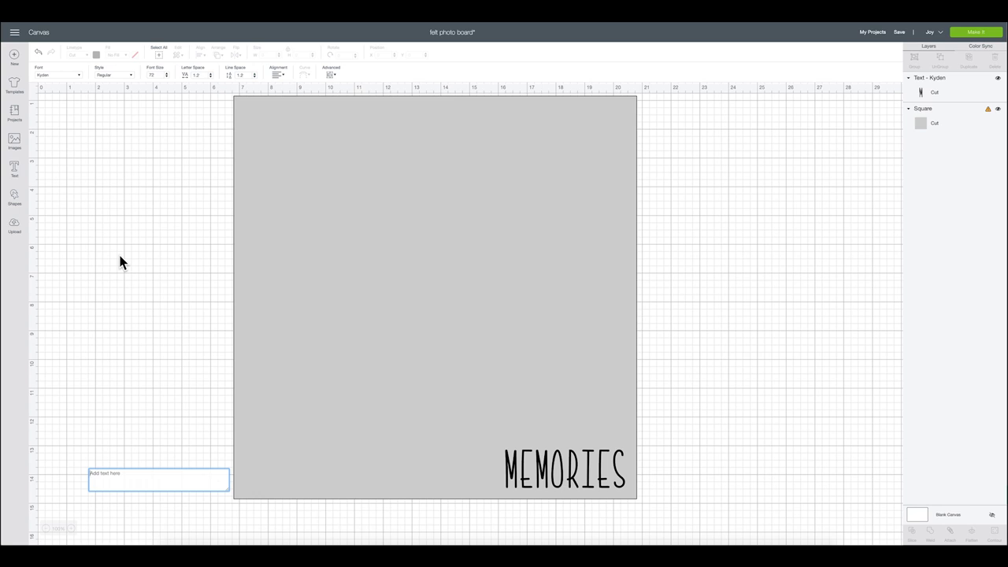
{"action": "type", "text": "H>>>"}
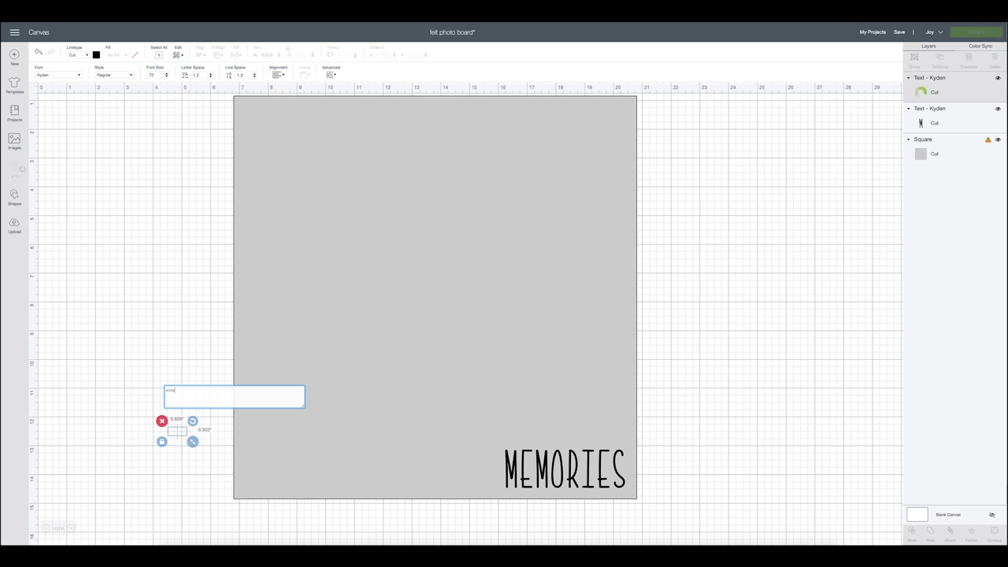
{"action": "type", "text": ">>>>>>>>>>>>>>>>>>>>>>"}
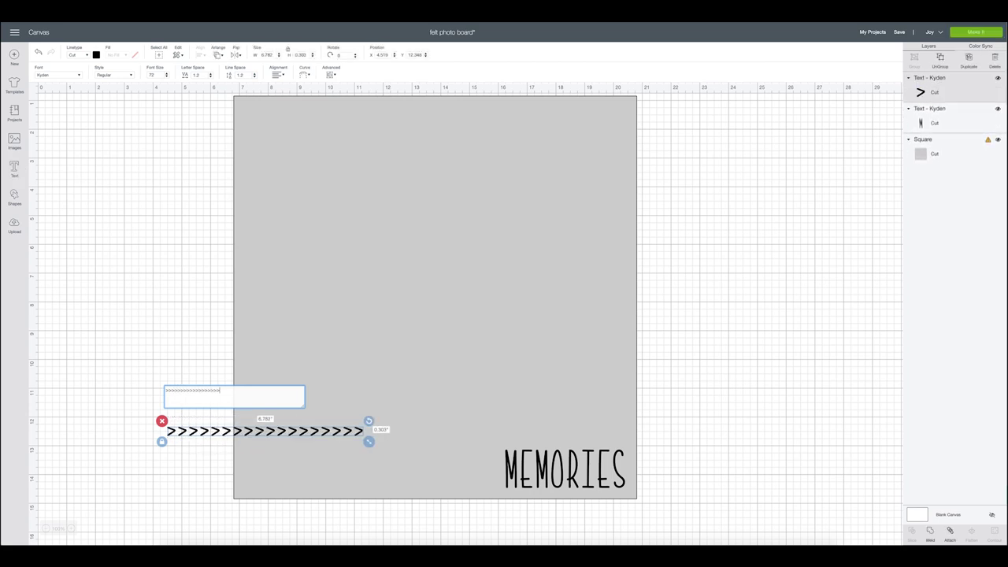
{"action": "left_click_drag", "start_coordinate": [365, 442], "coordinate": [390, 452]}
{"action": "left_click_drag", "start_coordinate": [333, 434], "coordinate": [413, 472]}
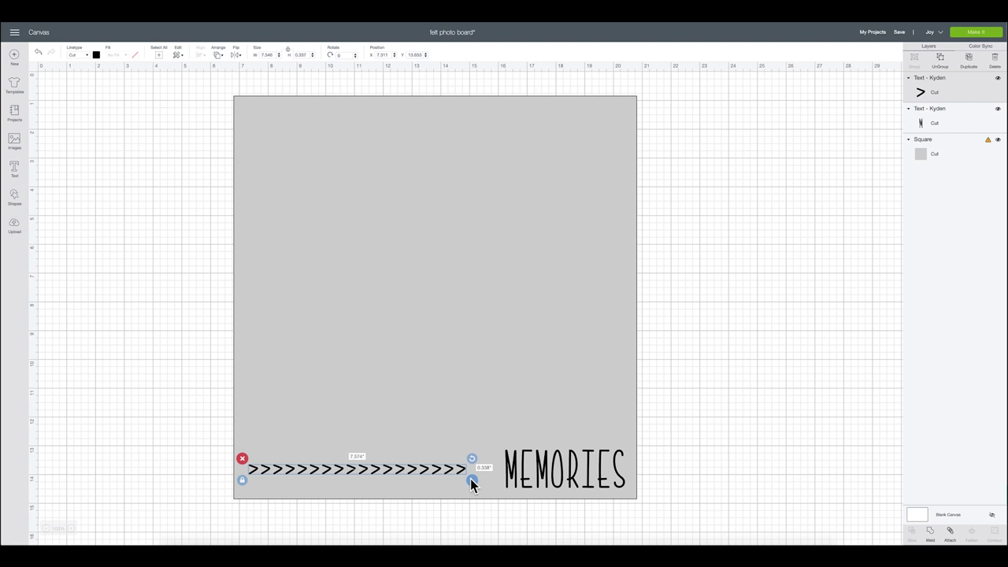
Step: Enlarge the MEMORIES text to about 5.2" wide and position it beside the end of the arrow row
{"action": "left_click", "coordinate": [549, 471]}
{"action": "left_click", "coordinate": [548, 472]}
{"action": "left_click_drag", "start_coordinate": [544, 473], "coordinate": [529, 464]}
{"action": "left_click_drag", "start_coordinate": [605, 484], "coordinate": [632, 492]}
{"action": "left_click_drag", "start_coordinate": [568, 471], "coordinate": [557, 467]}
{"action": "left_click_drag", "start_coordinate": [623, 488], "coordinate": [632, 491]}
{"action": "left_click_drag", "start_coordinate": [577, 465], "coordinate": [574, 462]}
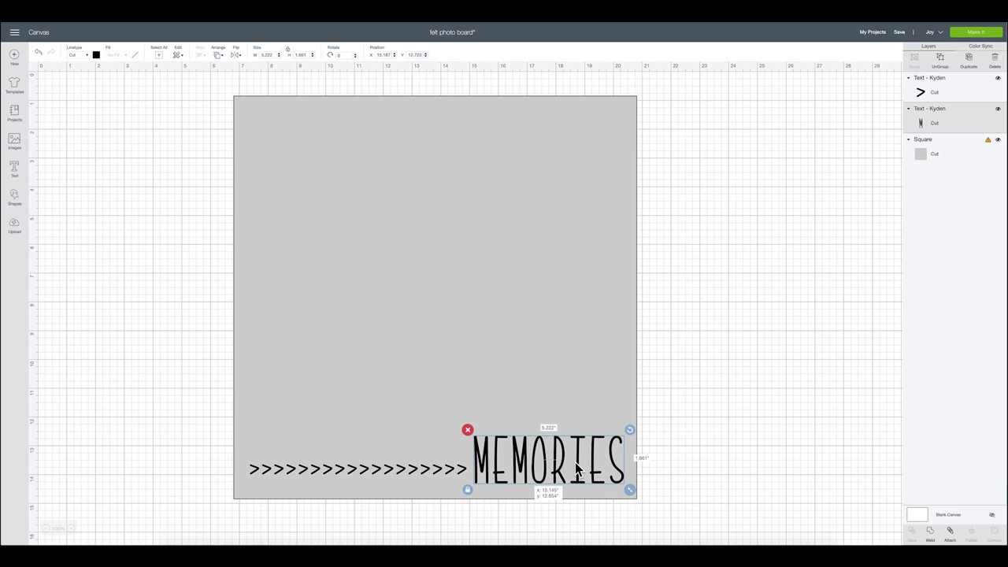
Step: Move the arrow row slightly down, closer to the square's lower edge
{"action": "left_click", "coordinate": [386, 472]}
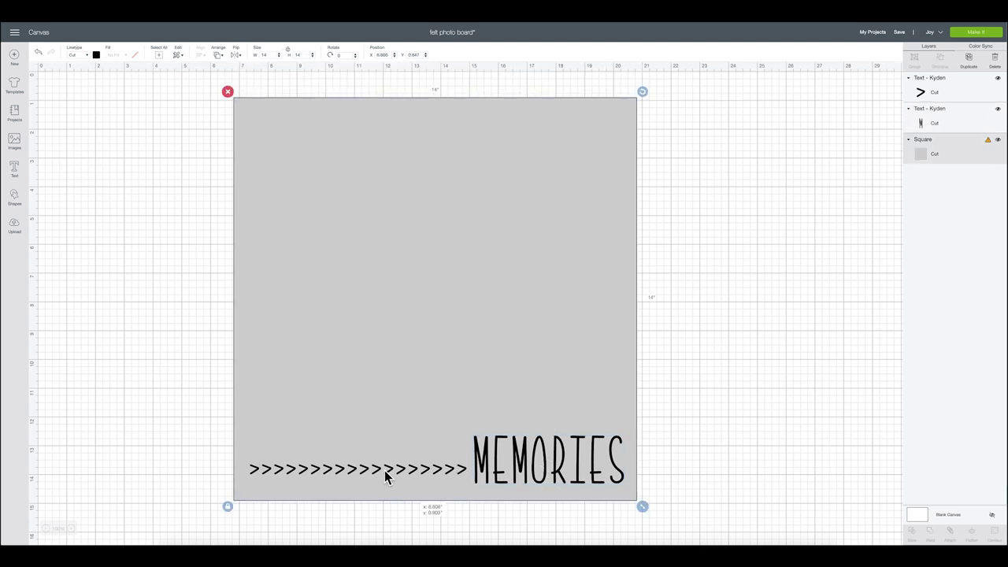
{"action": "left_click", "coordinate": [381, 472]}
{"action": "left_click", "coordinate": [361, 474]}
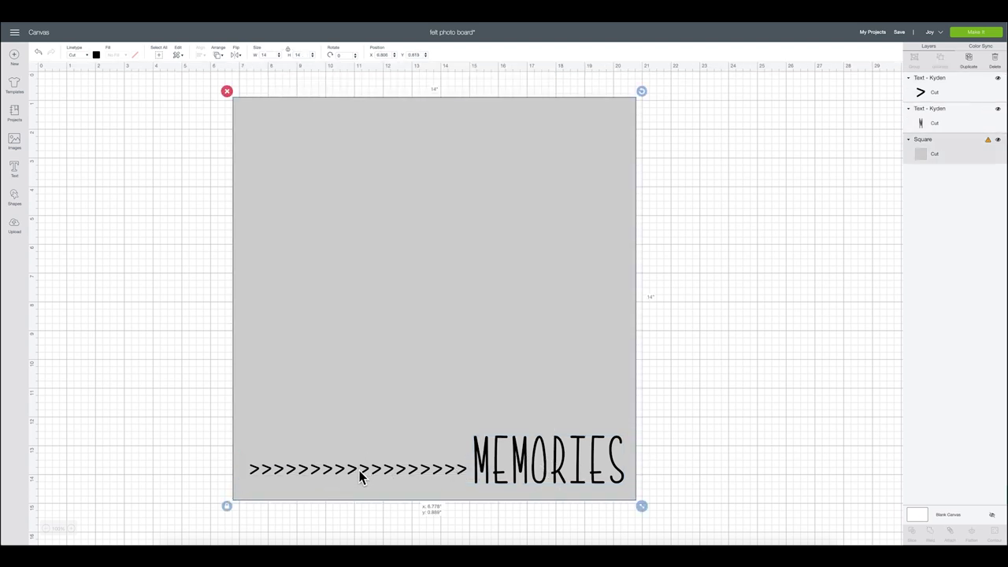
{"action": "left_click", "coordinate": [362, 474]}
{"action": "left_click", "coordinate": [361, 474]}
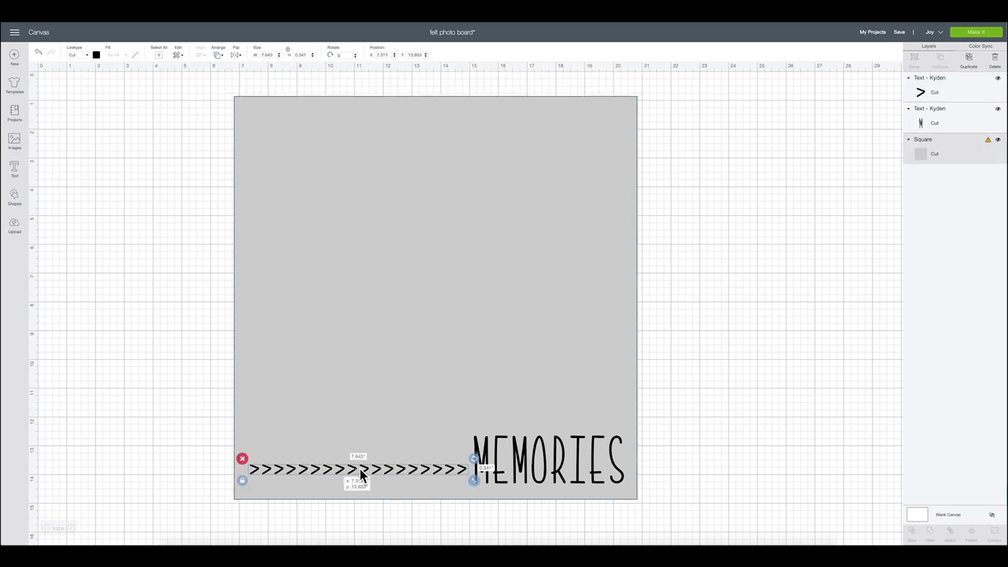
{"action": "left_click", "coordinate": [361, 474]}
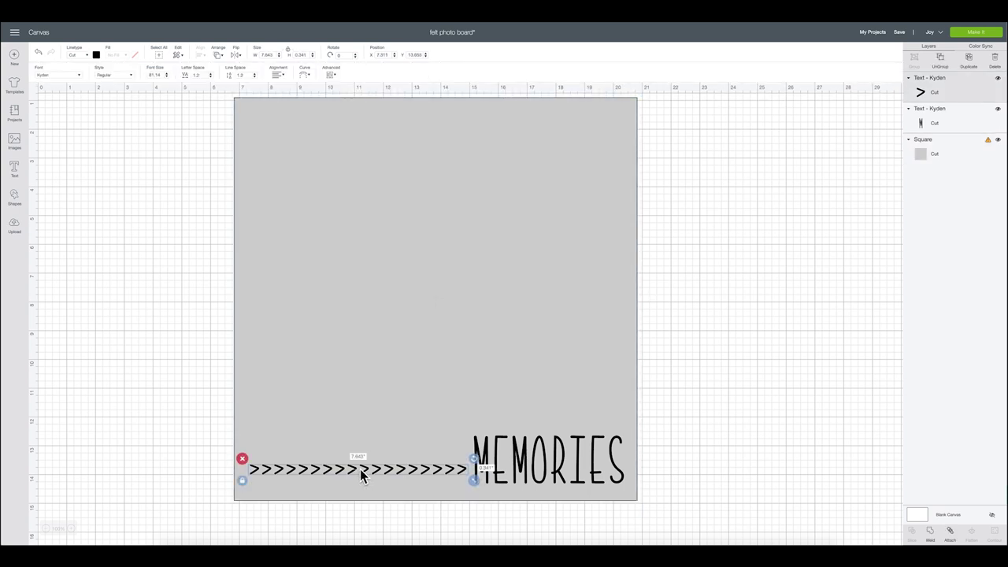
{"action": "left_click_drag", "start_coordinate": [361, 474], "coordinate": [357, 483]}
Step: Shorten the lower arrow row by deleting one > character from its text
{"action": "double_click", "coordinate": [362, 479]}
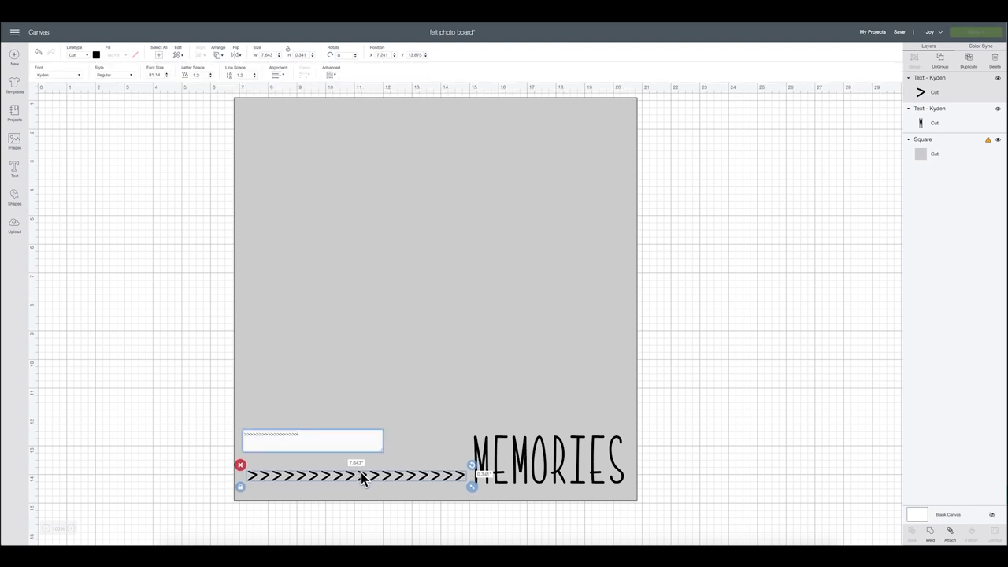
{"action": "key", "text": "BackSpace"}
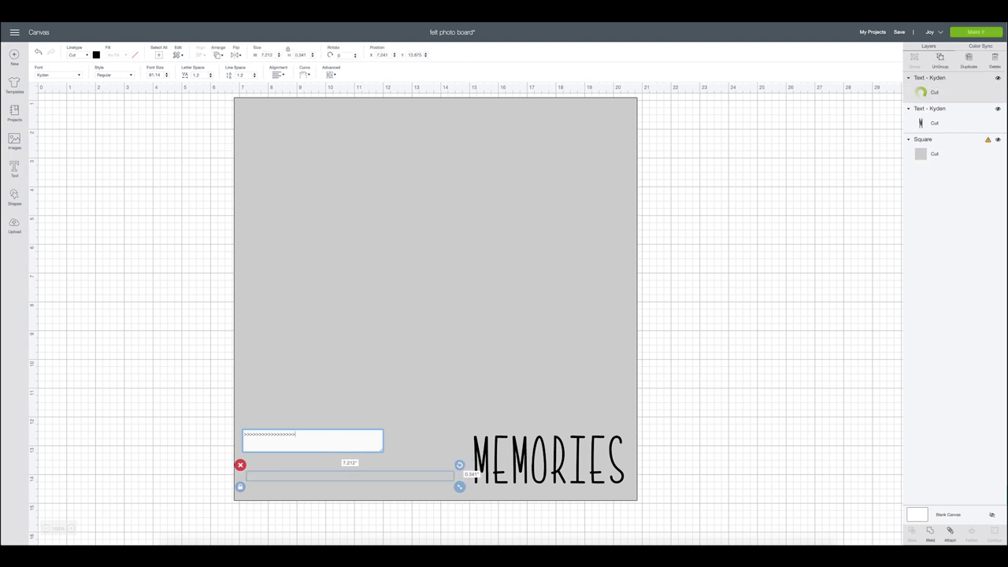
{"action": "left_click", "coordinate": [703, 404]}
Step: Shift MEMORIES slightly left and nudge the arrow row slightly right to even out the margins
{"action": "left_click", "coordinate": [514, 466]}
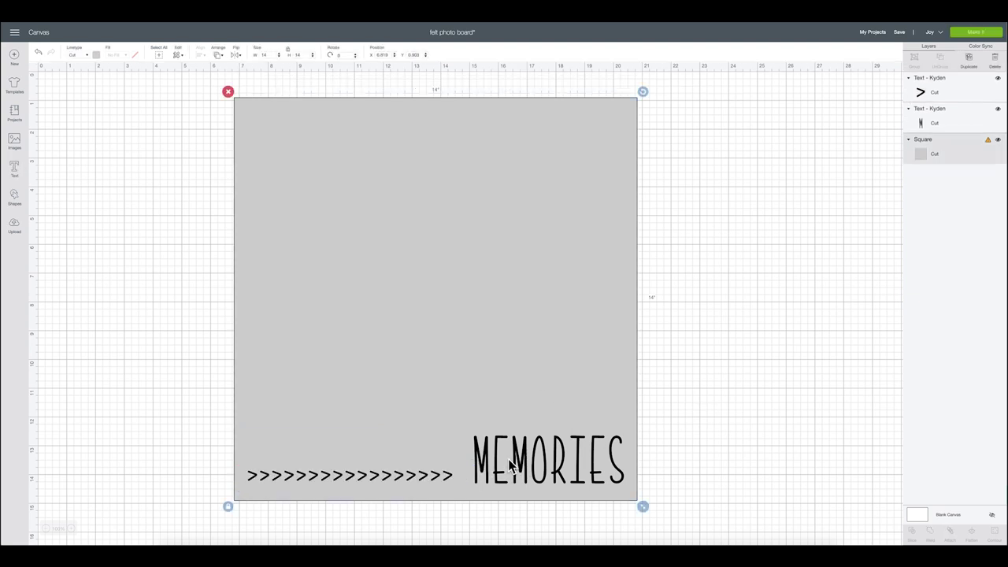
{"action": "left_click", "coordinate": [497, 464]}
{"action": "left_click_drag", "start_coordinate": [498, 464], "coordinate": [490, 465]}
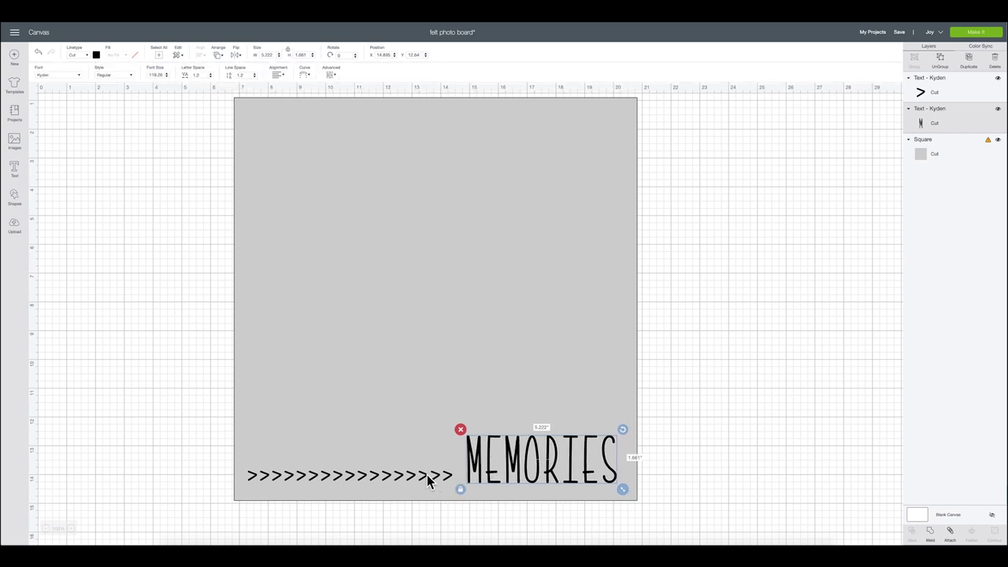
{"action": "left_click_drag", "start_coordinate": [429, 482], "coordinate": [431, 482]}
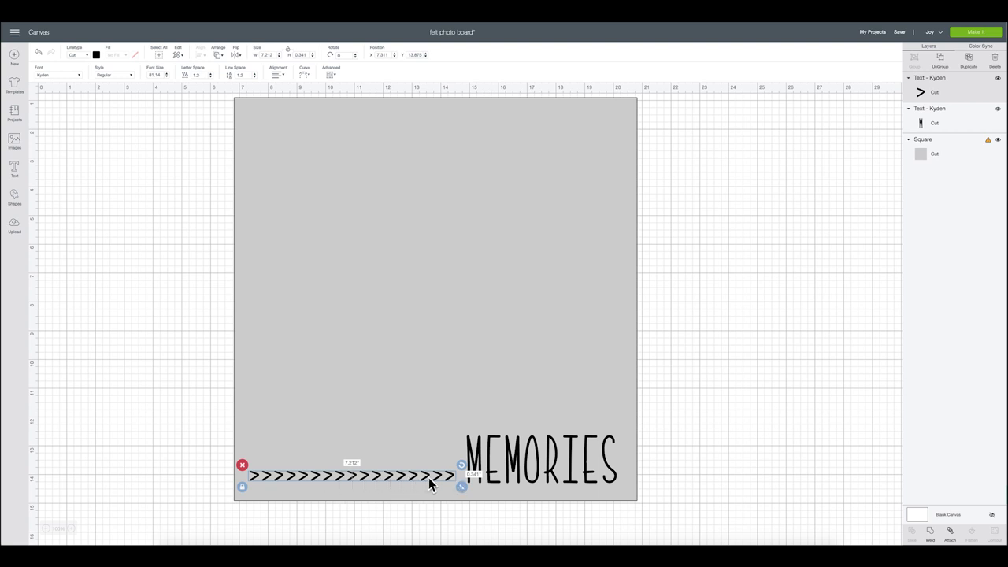
Step: Duplicate the arrow row to the square's top edge and extend it with > characters to about 12.8" wide
{"action": "left_click", "coordinate": [969, 62]}
{"action": "left_click_drag", "start_coordinate": [407, 492], "coordinate": [398, 120]}
{"action": "double_click", "coordinate": [397, 120]}
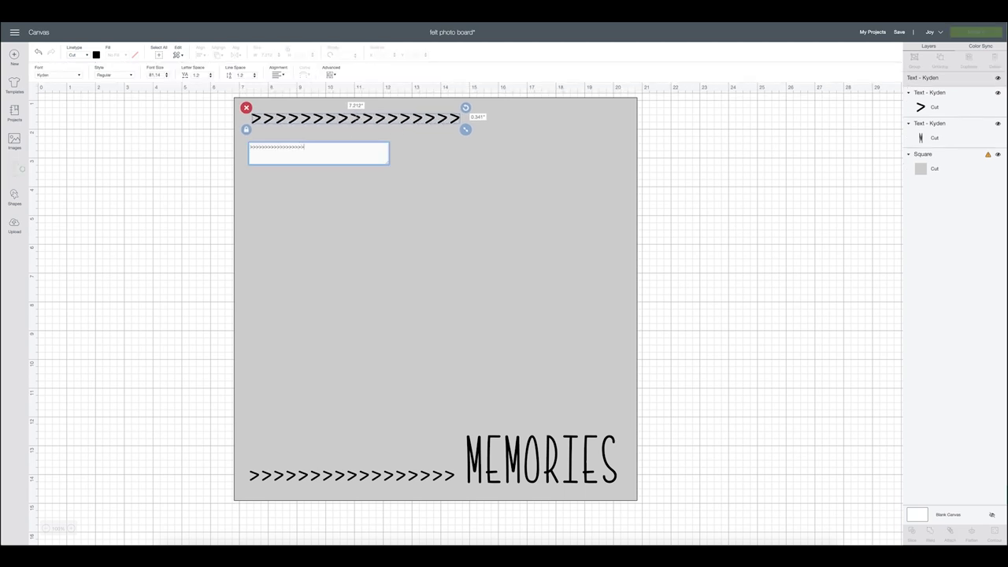
{"action": "type", "text": ">>>>>>>>>>"}
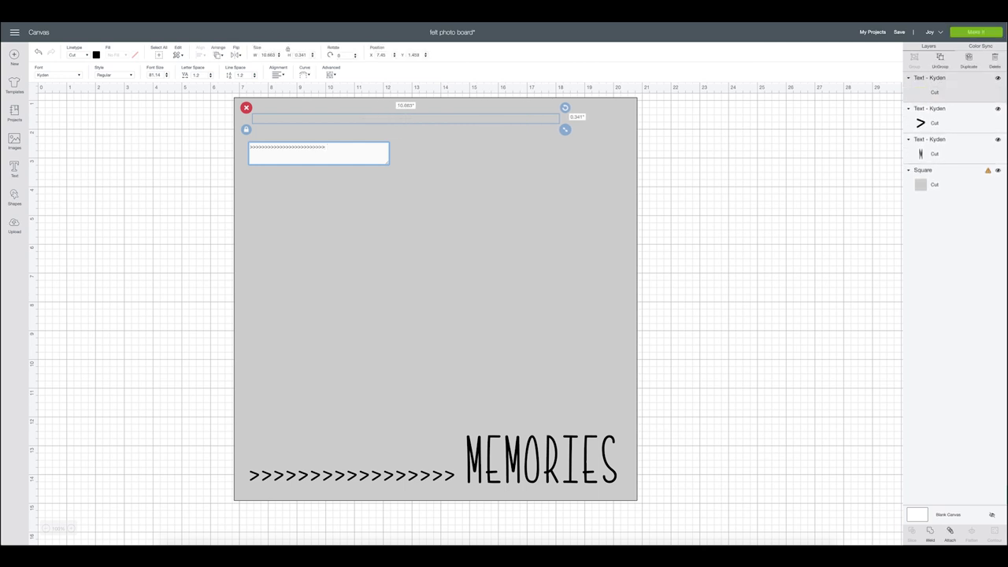
{"action": "type", "text": ">>>>"}
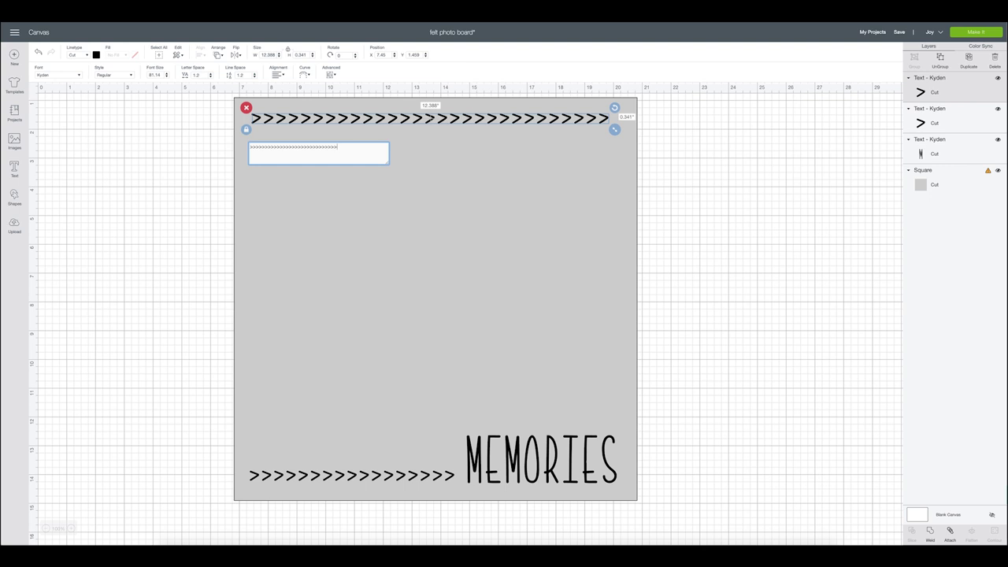
{"action": "type", "text": ">"}
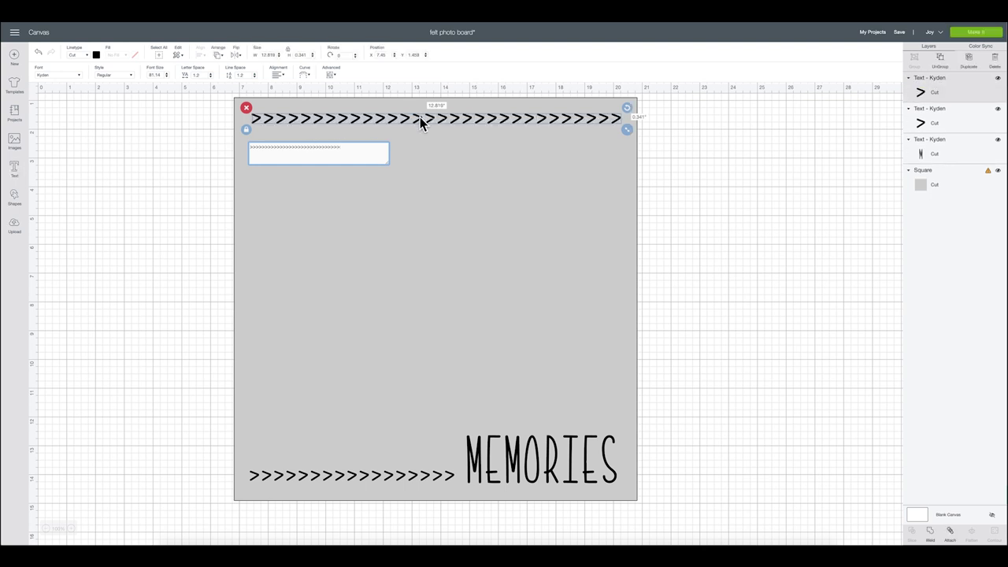
Step: Leave text editing and duplicate the long arrow row at the square's top
{"action": "left_click", "coordinate": [596, 126]}
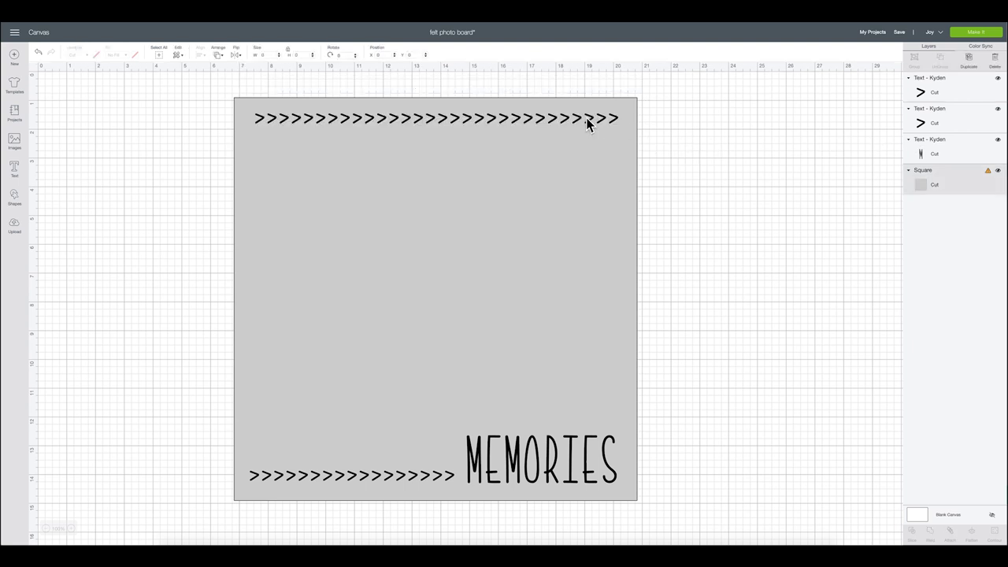
{"action": "left_click", "coordinate": [532, 124]}
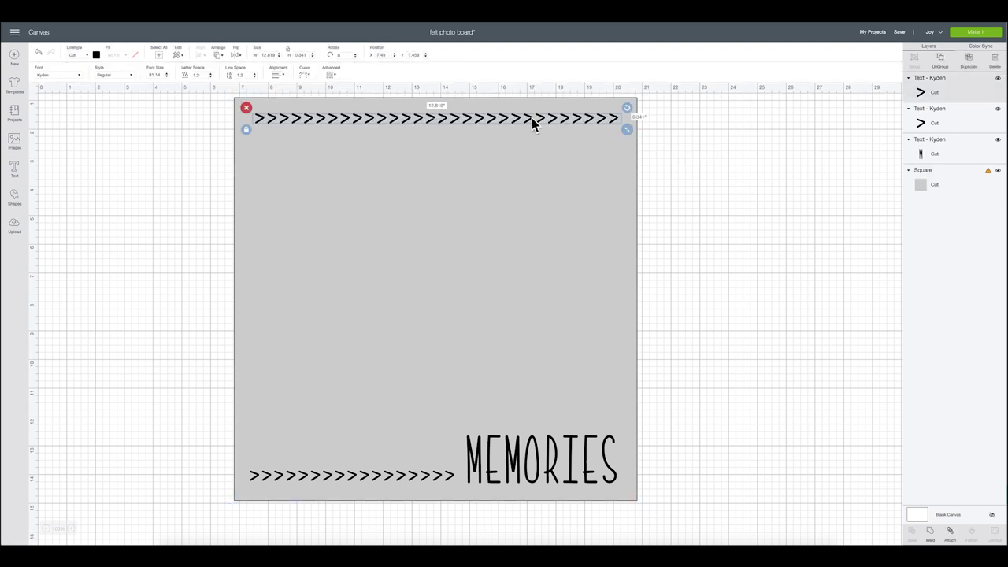
{"action": "left_click", "coordinate": [969, 63]}
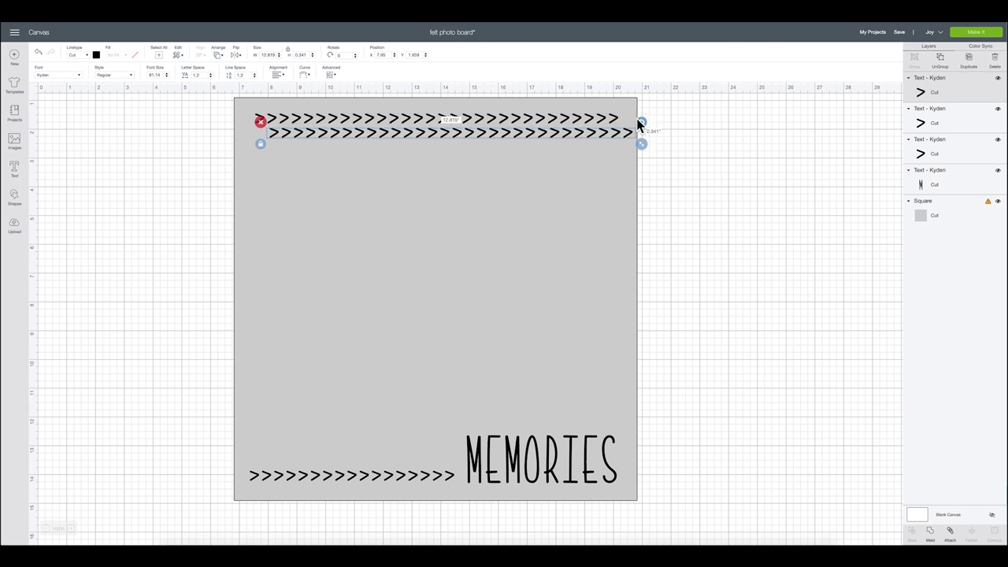
Step: Rotate the duplicated long arrow row 90 degrees and place it vertically along the square's left edge
{"action": "left_click_drag", "start_coordinate": [644, 130], "coordinate": [478, 333]}
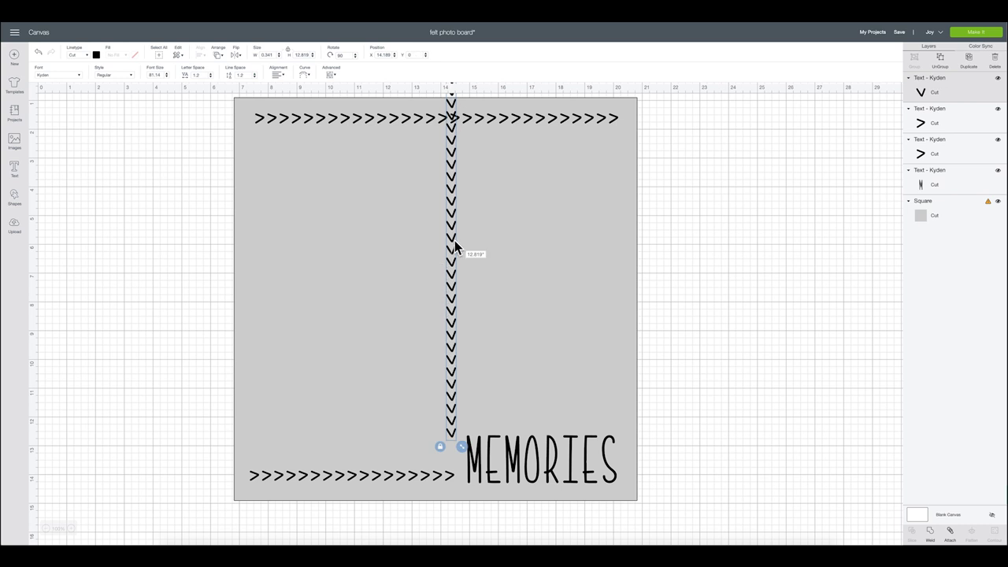
{"action": "left_click_drag", "start_coordinate": [453, 240], "coordinate": [255, 293]}
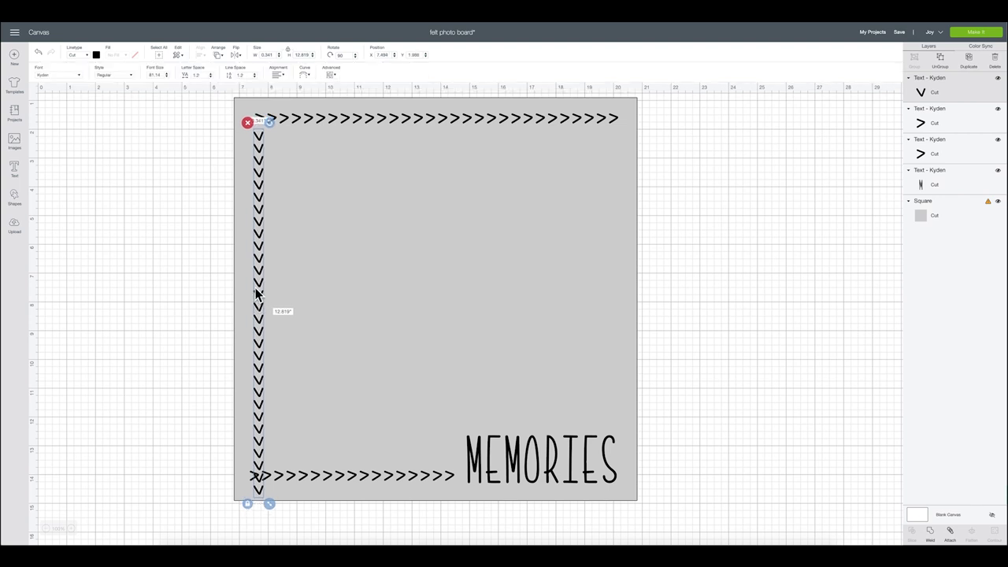
{"action": "left_click", "coordinate": [258, 293]}
Step: Shorten the vertical arrow row to about 11.5" by deleting three > characters from its text
{"action": "double_click", "coordinate": [261, 280]}
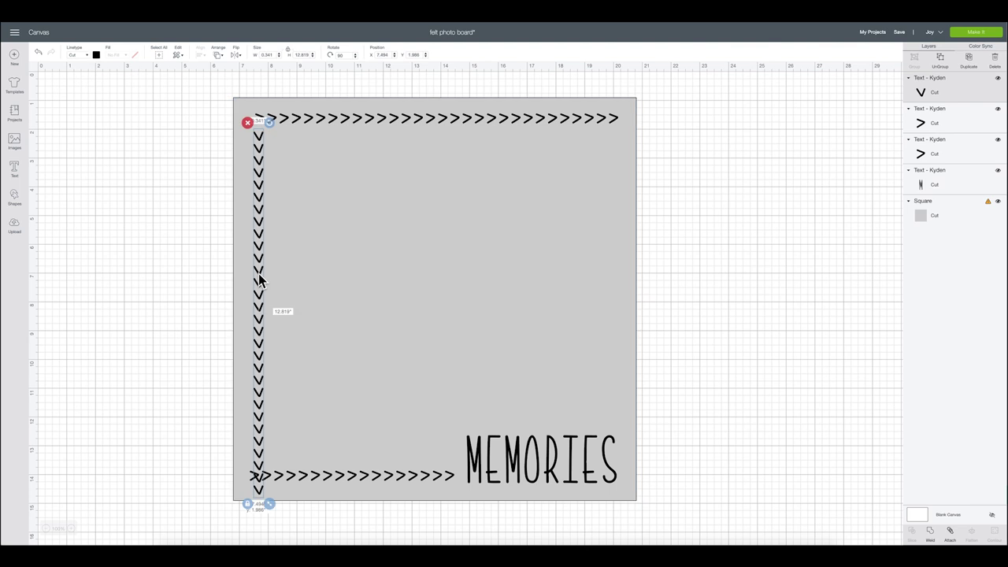
{"action": "key", "text": "BackSpace"}
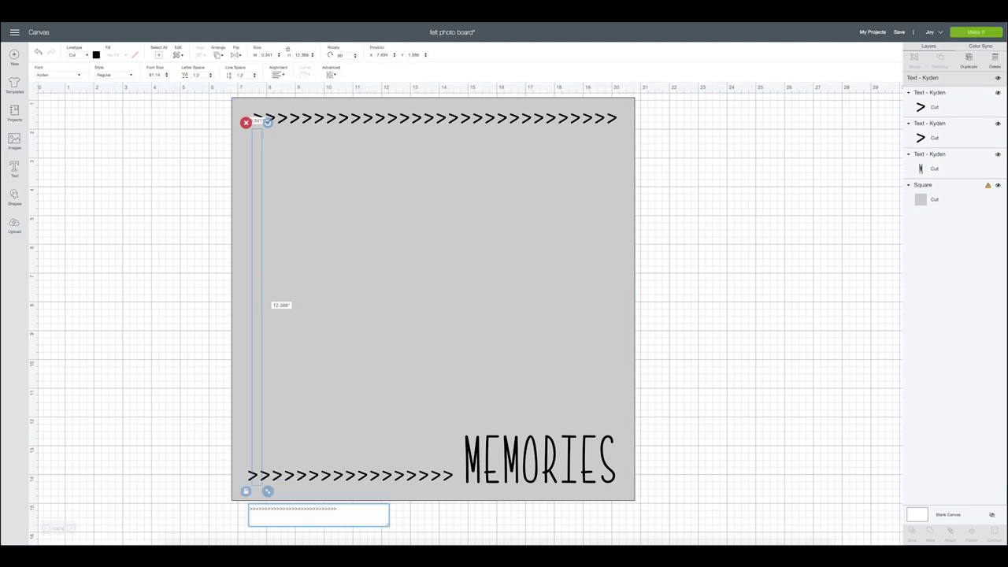
{"action": "key", "text": "BackSpace"}
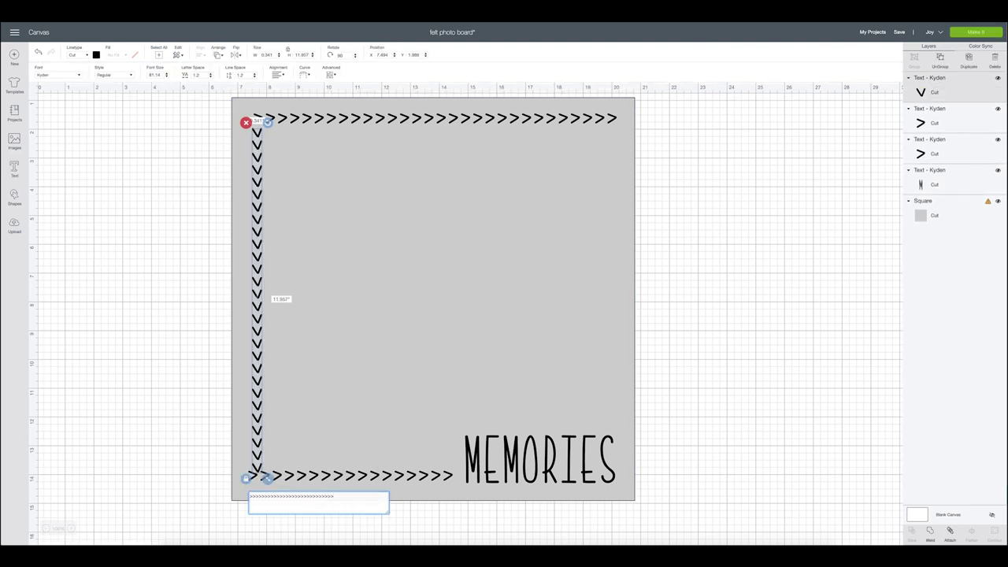
{"action": "key", "text": "BackSpace"}
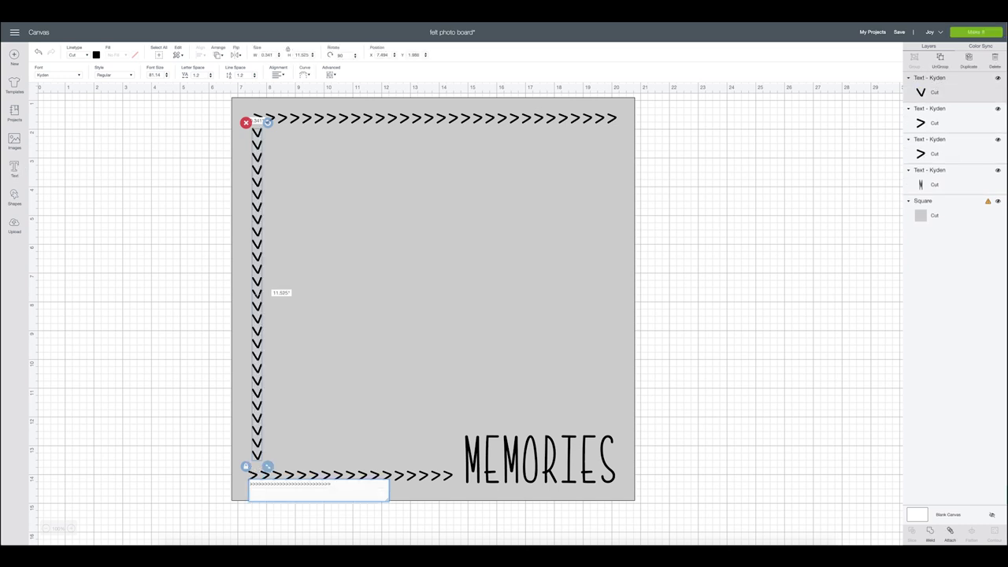
Step: Nudge the left vertical arrow row between the upper and lower rows, and shift the upper row slightly left to align with it
{"action": "left_click", "coordinate": [259, 254]}
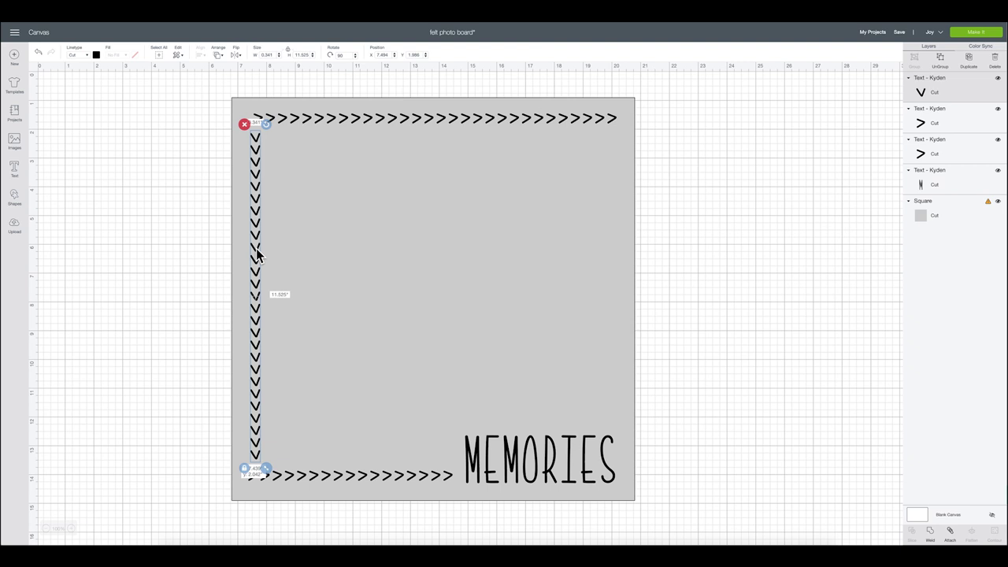
{"action": "left_click", "coordinate": [791, 245]}
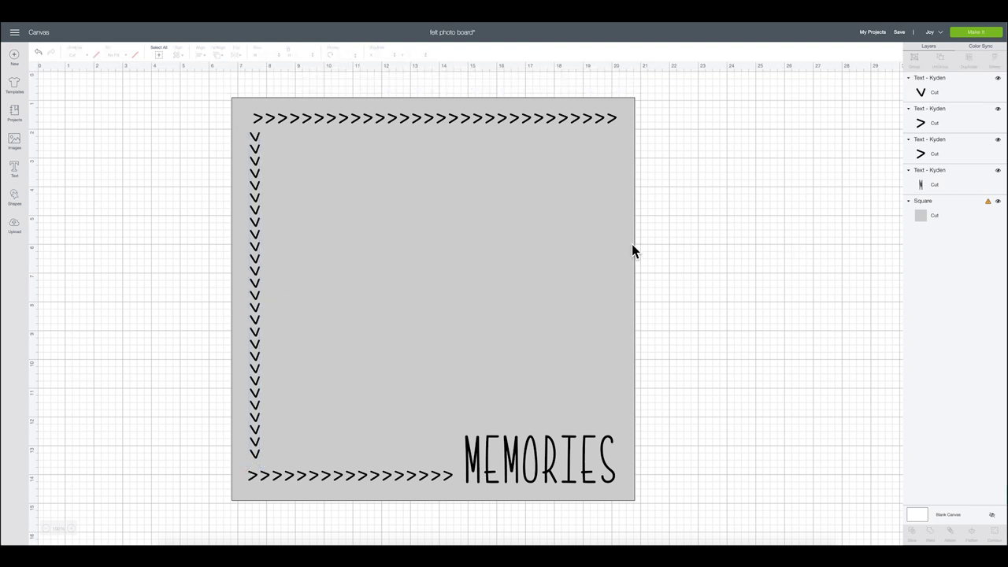
{"action": "left_click", "coordinate": [257, 299]}
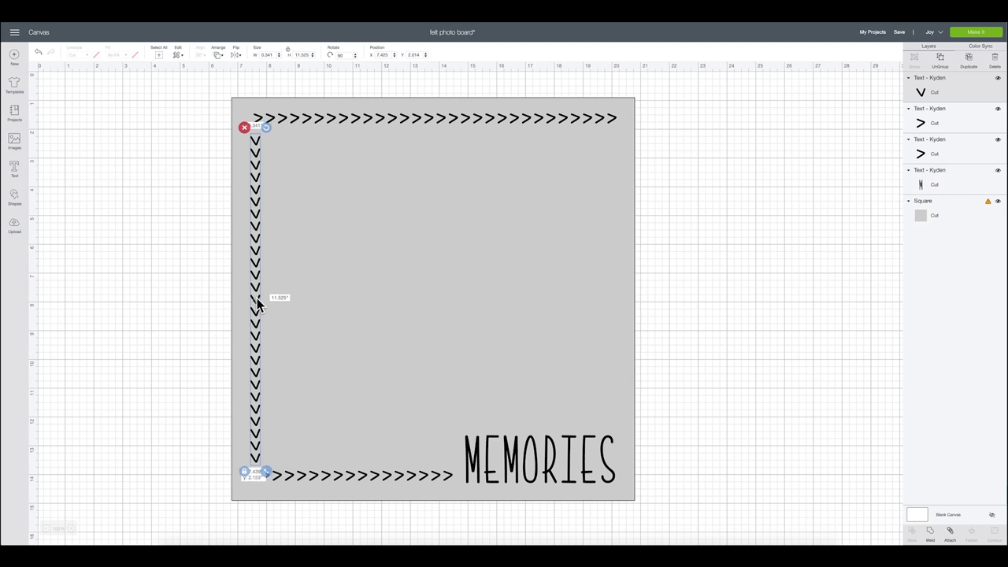
{"action": "left_click_drag", "start_coordinate": [257, 305], "coordinate": [260, 307]}
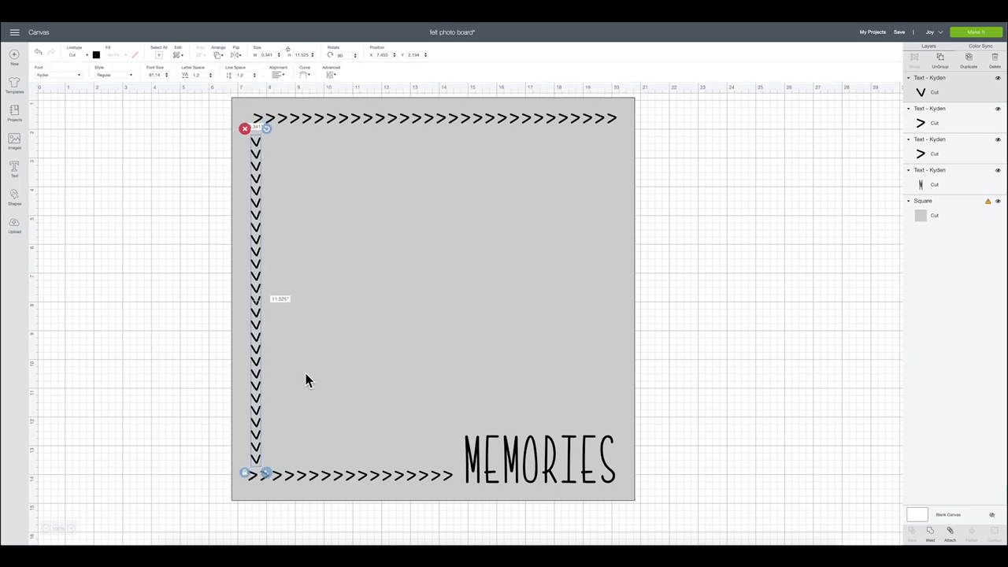
{"action": "left_click", "coordinate": [313, 123]}
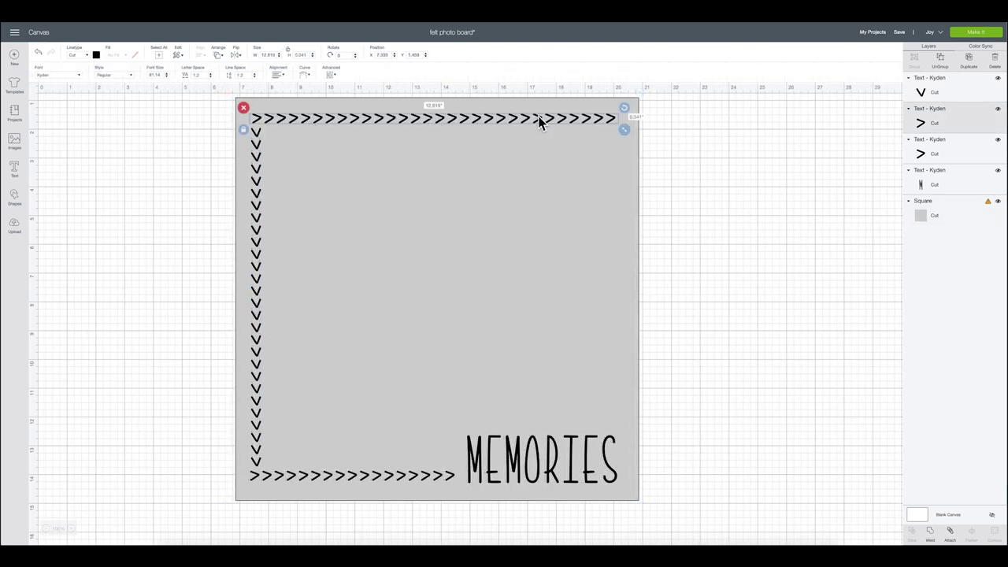
Step: Duplicate the left vertical arrow row and place the copy along the square's right edge
{"action": "left_click", "coordinate": [258, 189]}
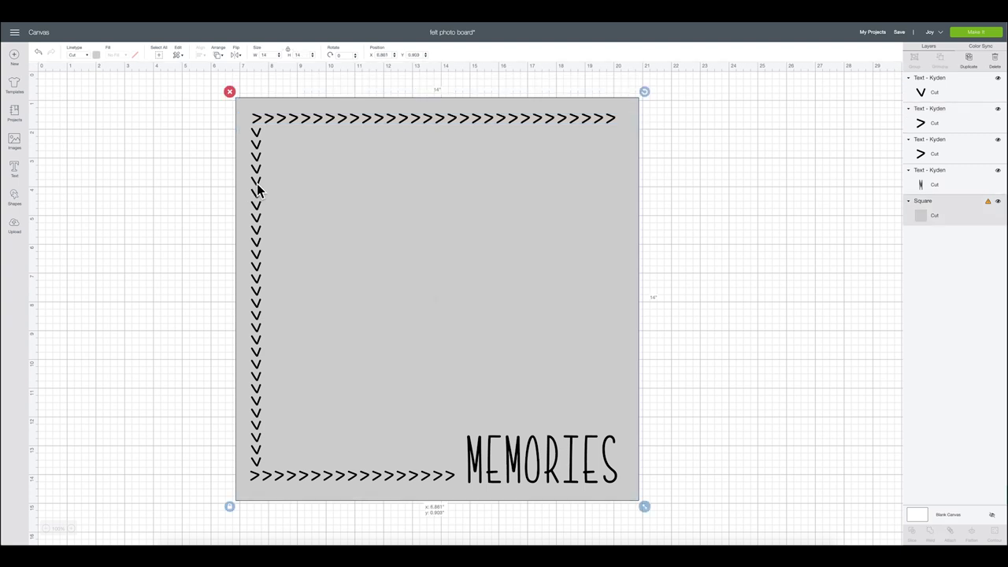
{"action": "left_click", "coordinate": [255, 187]}
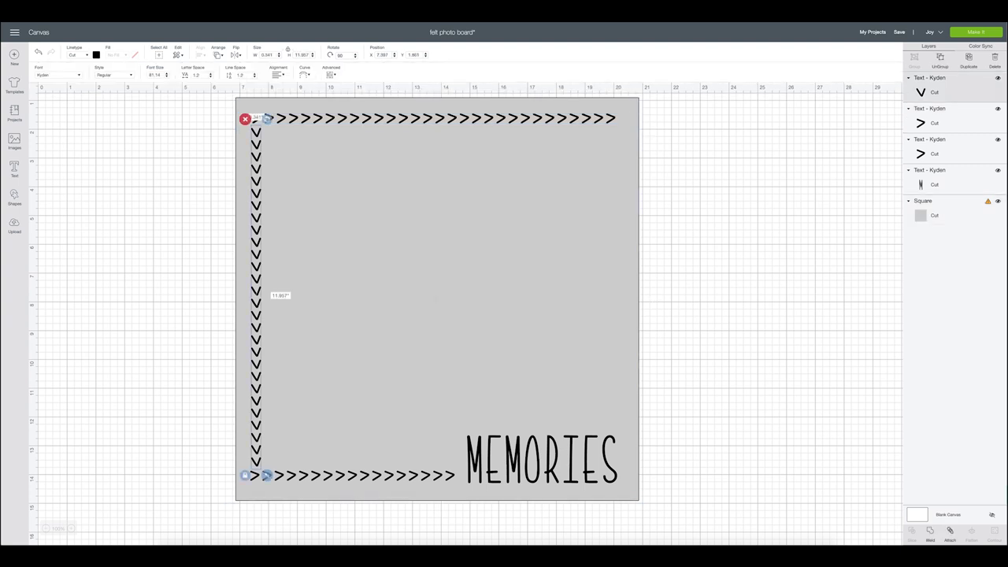
{"action": "left_click", "coordinate": [969, 60]}
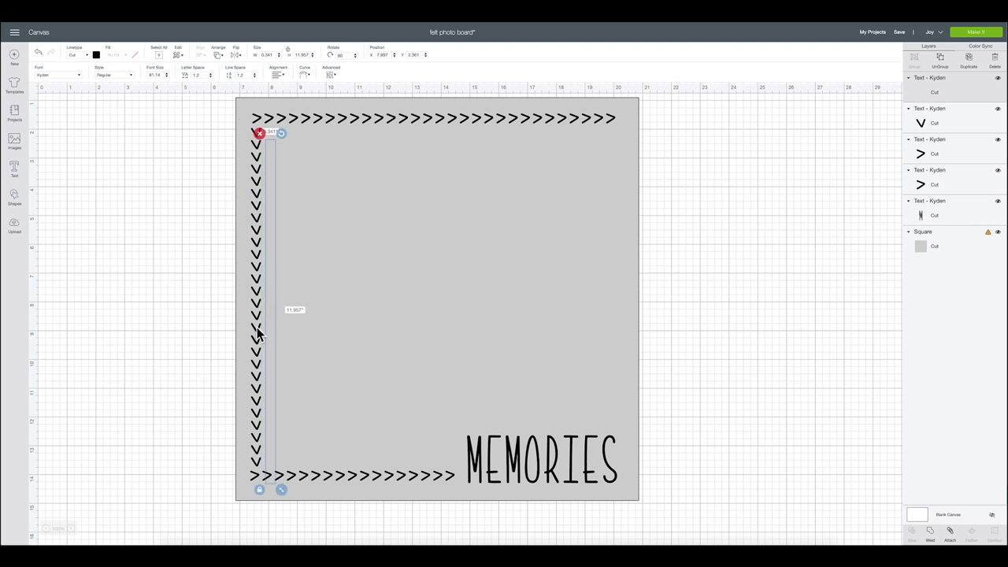
{"action": "left_click_drag", "start_coordinate": [272, 298], "coordinate": [613, 284]}
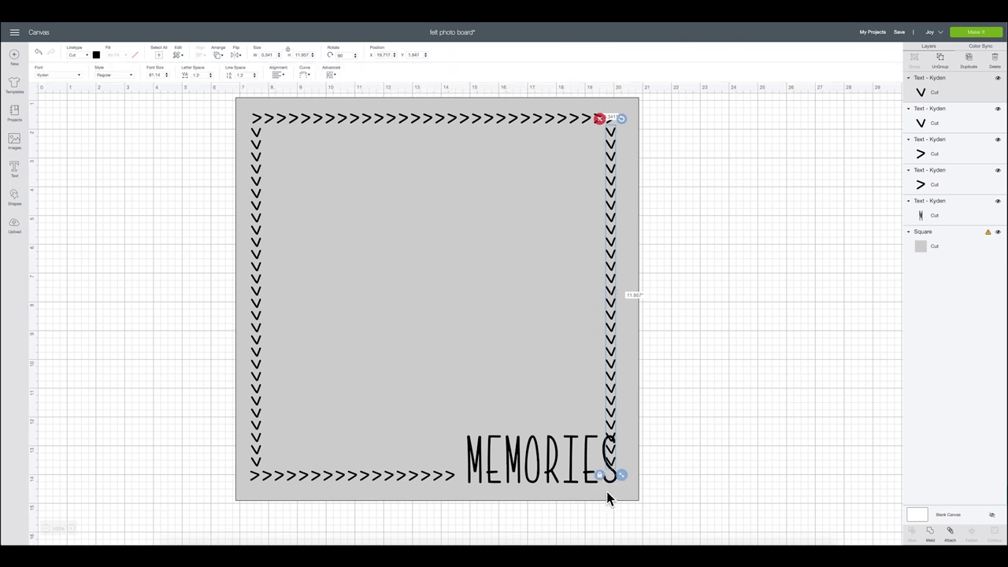
Step: Shorten the right vertical arrow row to about 10.2" by deleting four > characters, and position it above the MEMORIES title
{"action": "double_click", "coordinate": [612, 455]}
{"action": "key", "text": "BackSpace"}
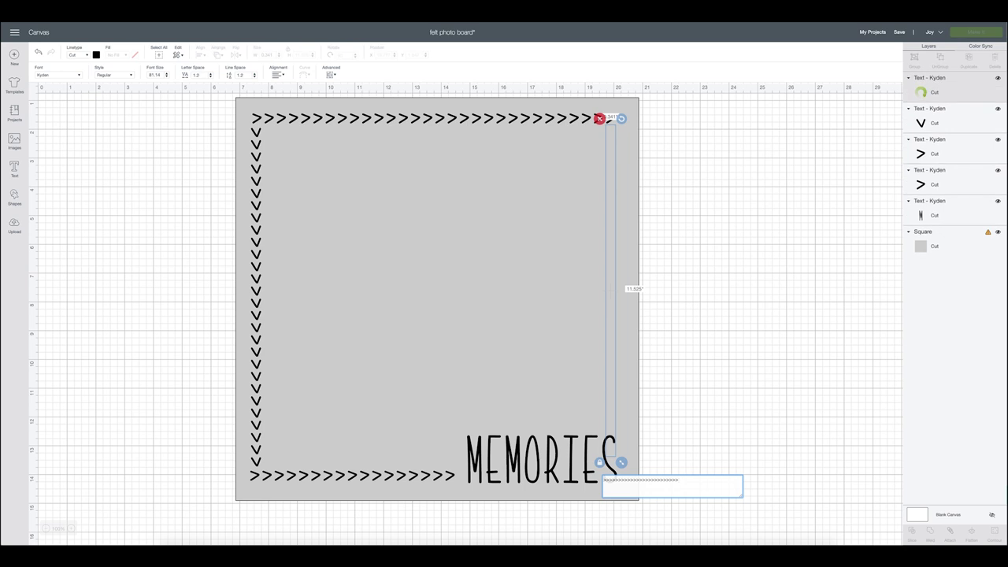
{"action": "key", "text": "BackSpace"}
{"action": "key", "text": "BackSpace"}
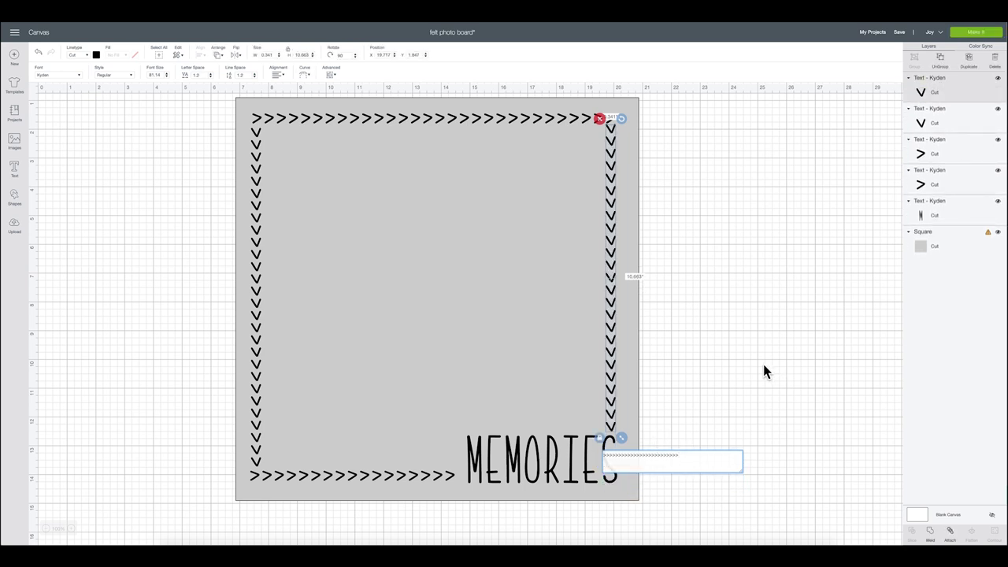
{"action": "key", "text": "BackSpace"}
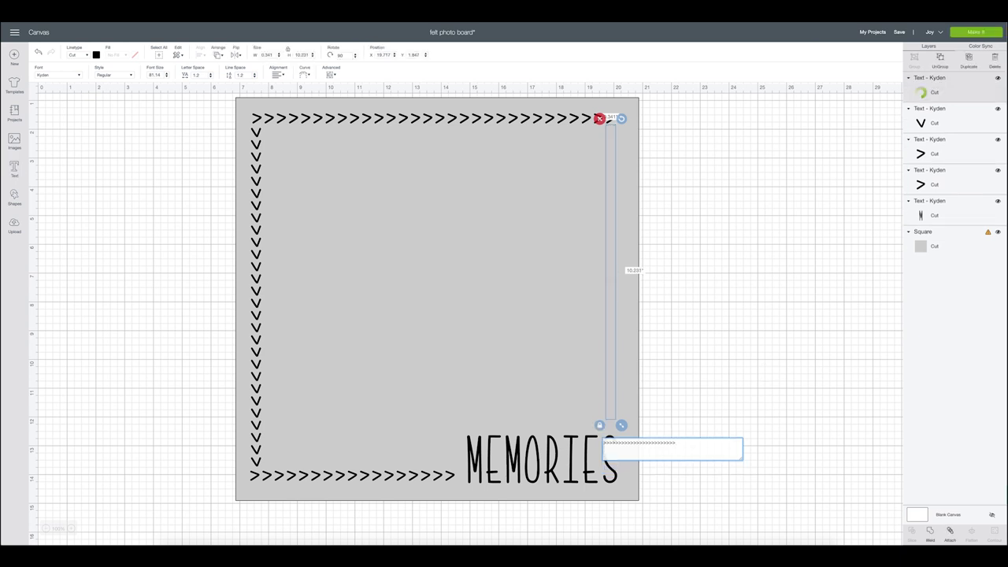
{"action": "left_click", "coordinate": [611, 271]}
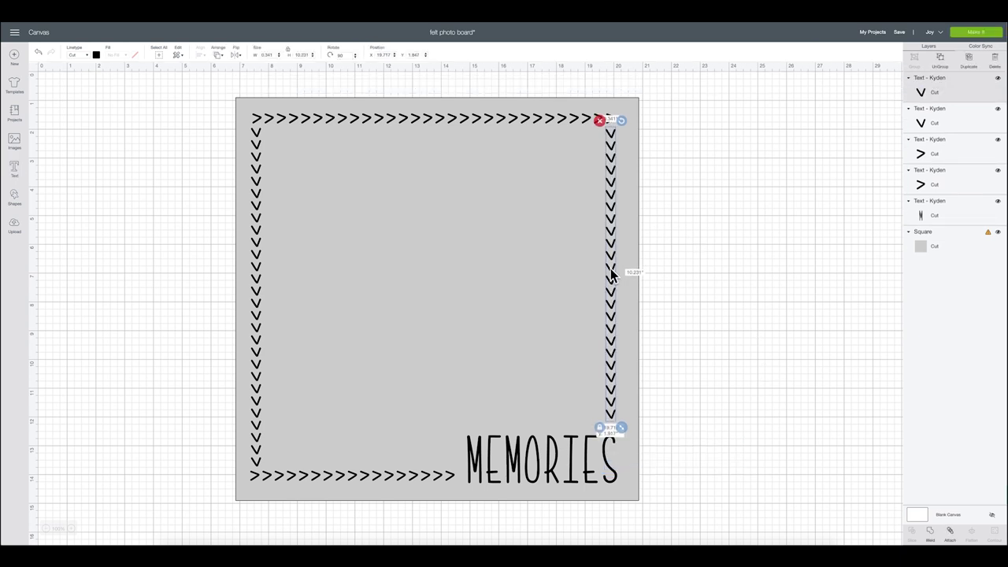
{"action": "left_click", "coordinate": [714, 248]}
Step: Enlarge MEMORIES to about 5.4" wide, move it up and left beside the lower arrow row, and fine-tune the right row's position
{"action": "left_click", "coordinate": [552, 455]}
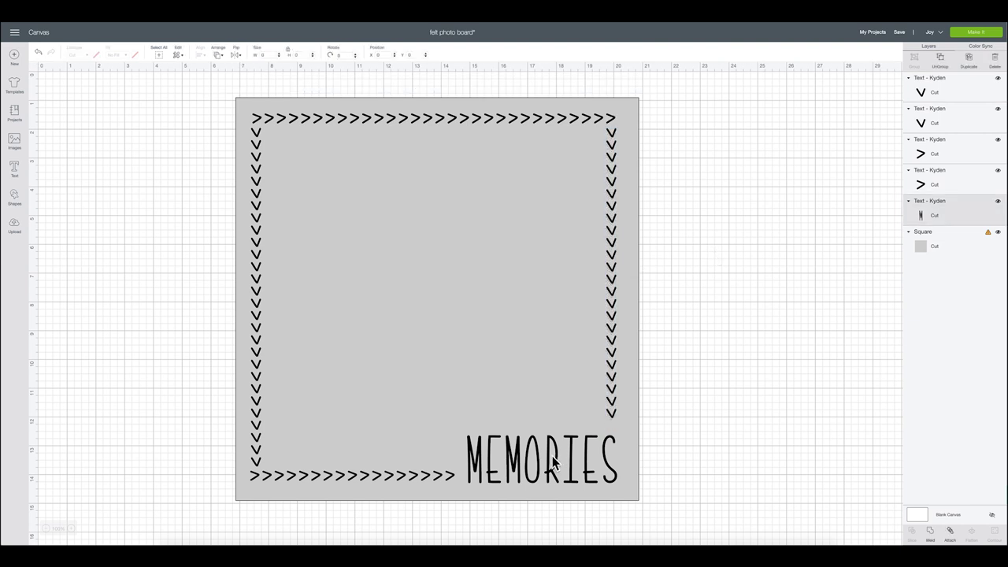
{"action": "left_click_drag", "start_coordinate": [623, 491], "coordinate": [629, 496]}
{"action": "left_click_drag", "start_coordinate": [580, 465], "coordinate": [575, 464]}
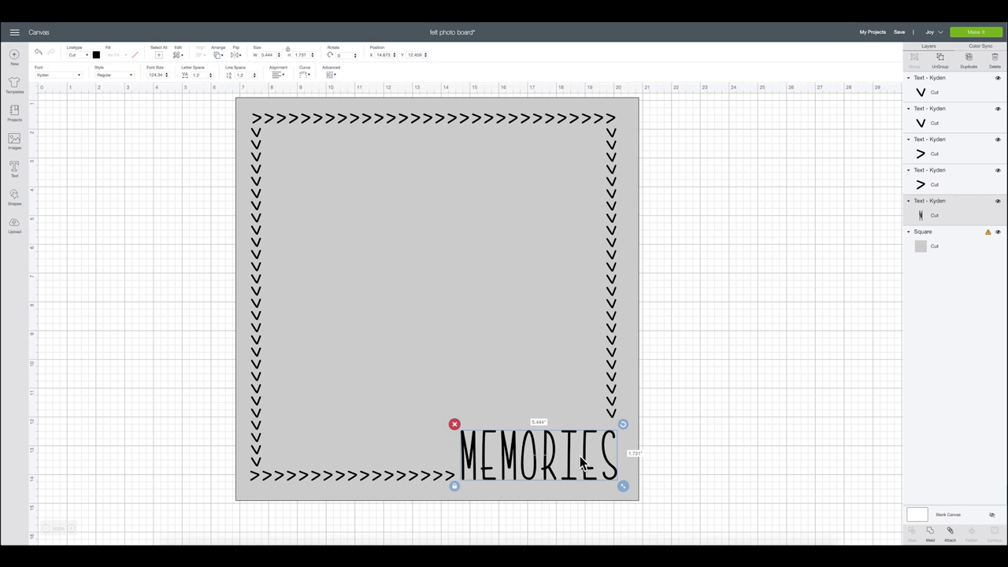
{"action": "left_click", "coordinate": [613, 373]}
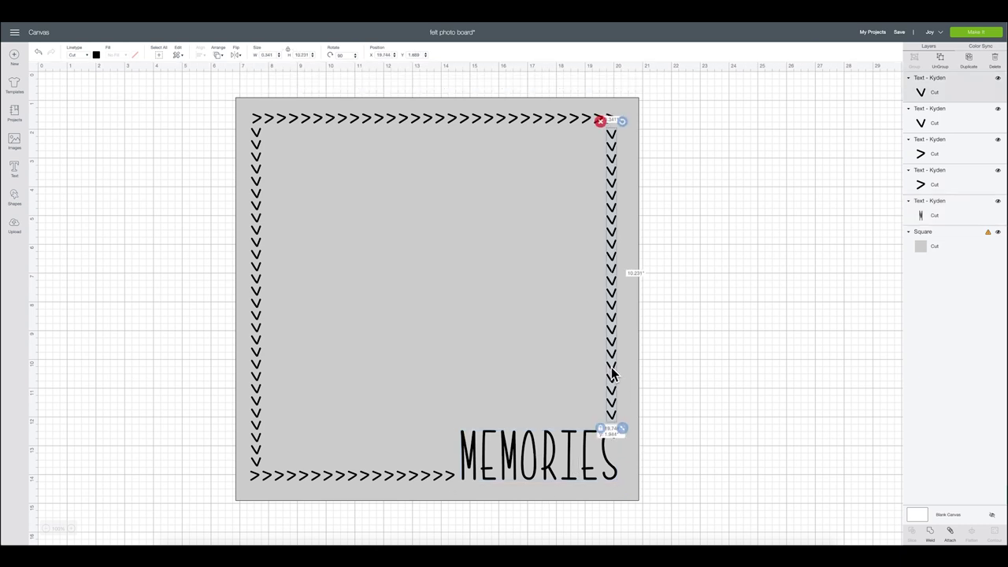
{"action": "left_click_drag", "start_coordinate": [613, 373], "coordinate": [613, 374]}
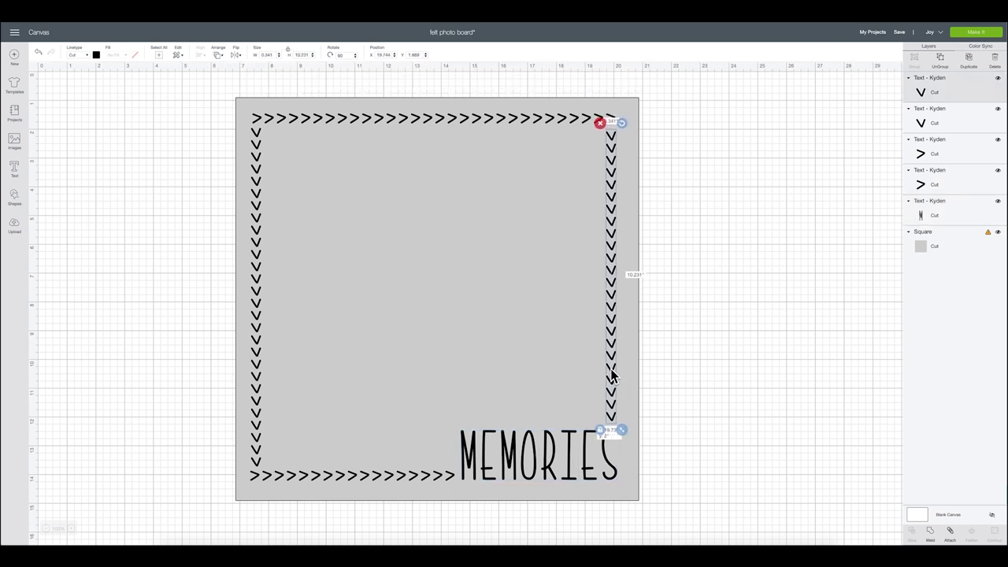
Step: Hide the background square and select all four arrow rows together with the MEMORIES title
{"action": "left_click", "coordinate": [980, 244]}
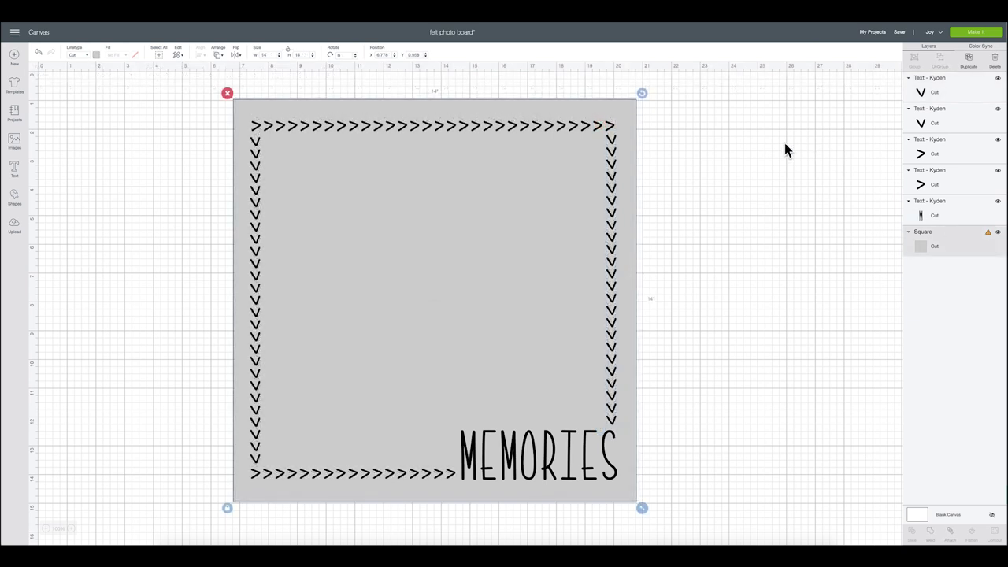
{"action": "left_click", "coordinate": [997, 235]}
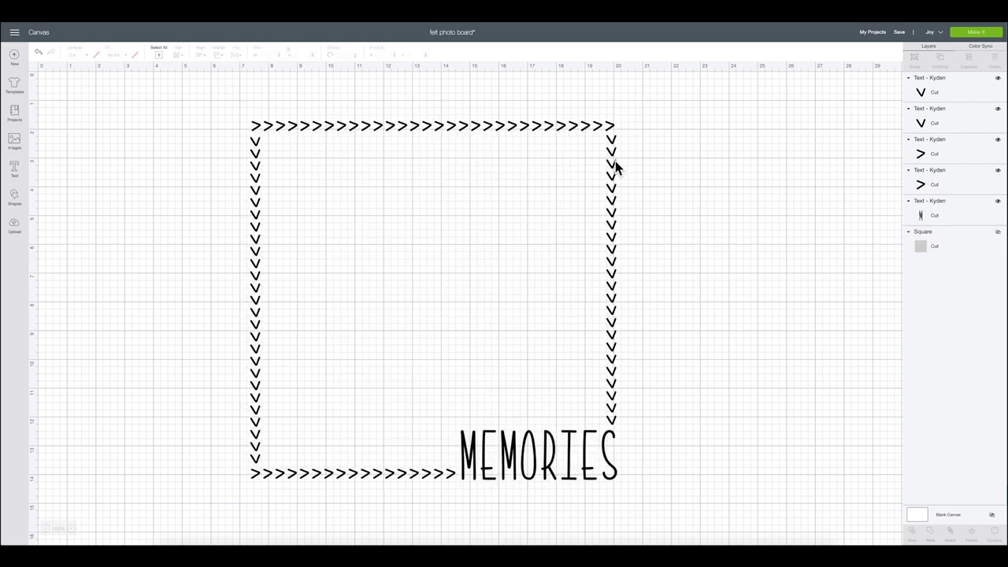
{"action": "left_click_drag", "start_coordinate": [236, 114], "coordinate": [660, 523]}
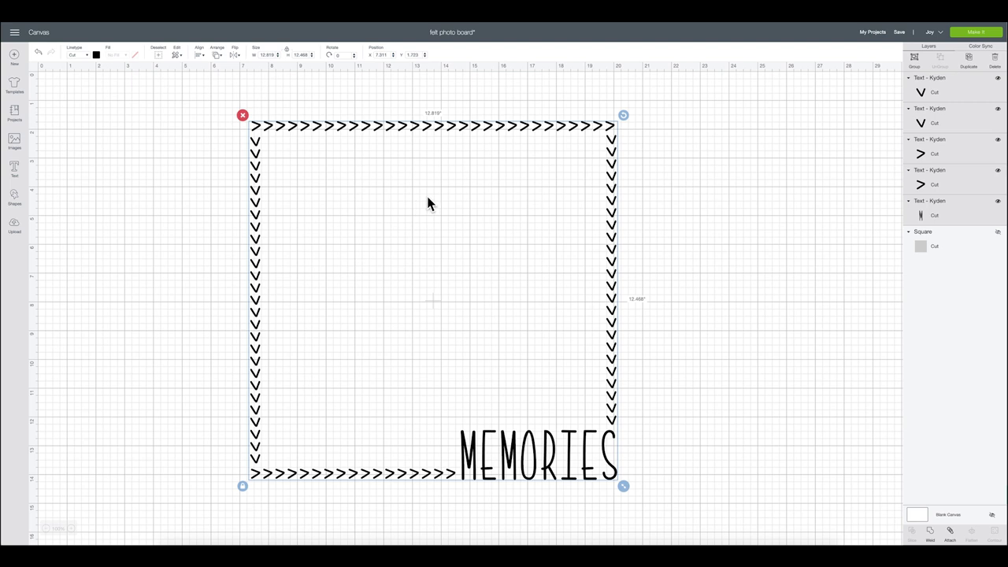
Step: Switch the machine to Cricut Explore Family and send the design to the mat preview, accepting the larger mat
{"action": "left_click", "coordinate": [932, 33]}
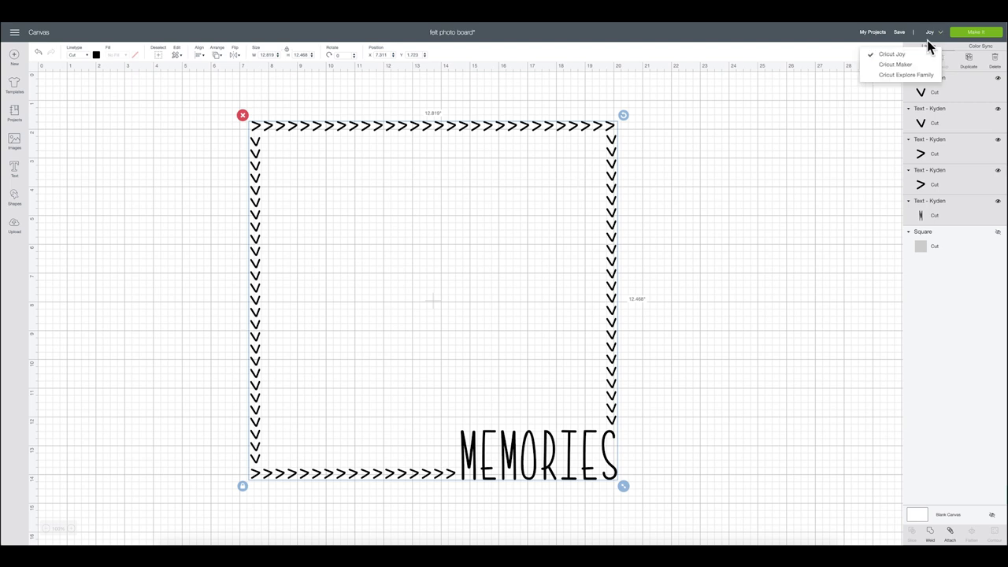
{"action": "left_click", "coordinate": [906, 74]}
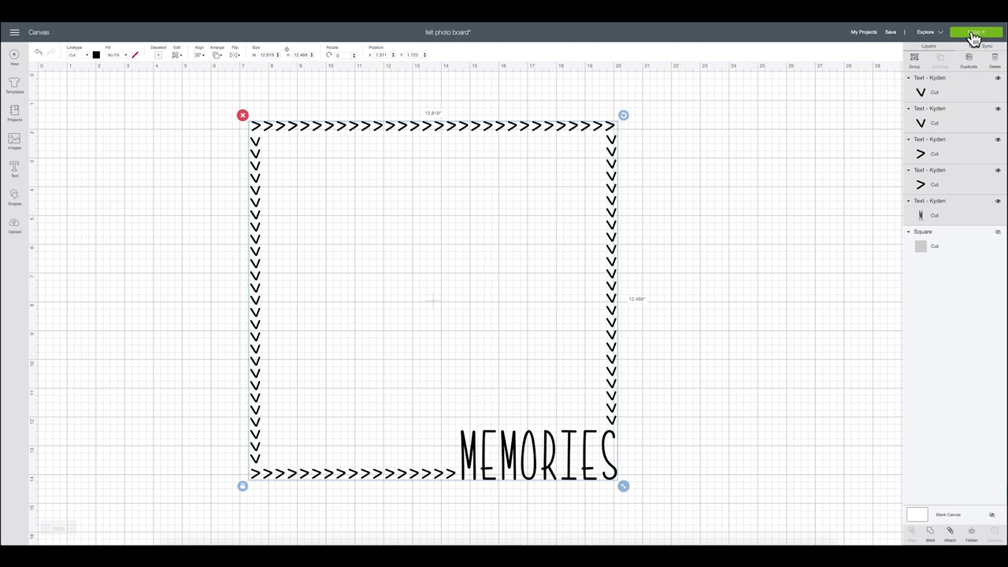
{"action": "left_click", "coordinate": [974, 35]}
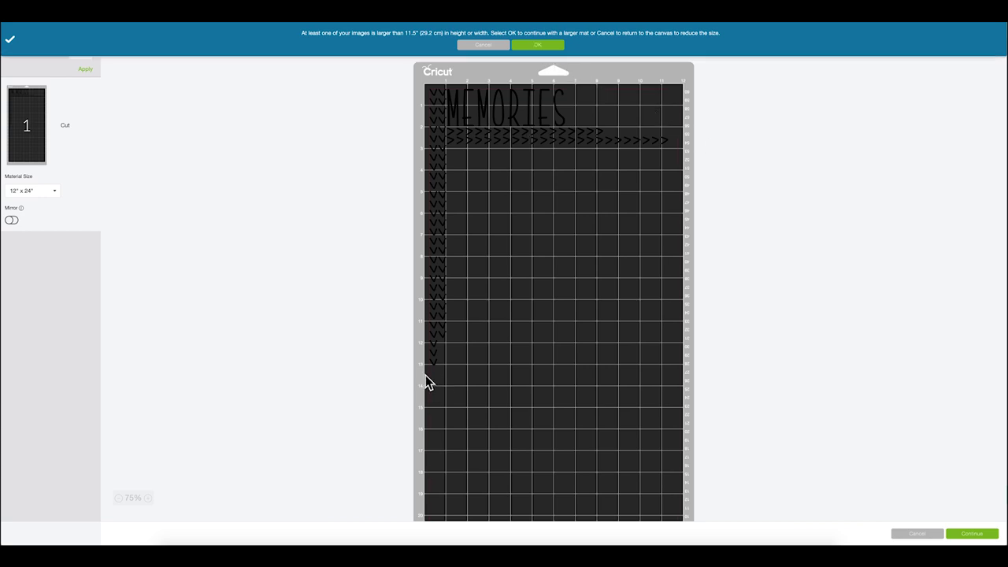
{"action": "left_click", "coordinate": [538, 45]}
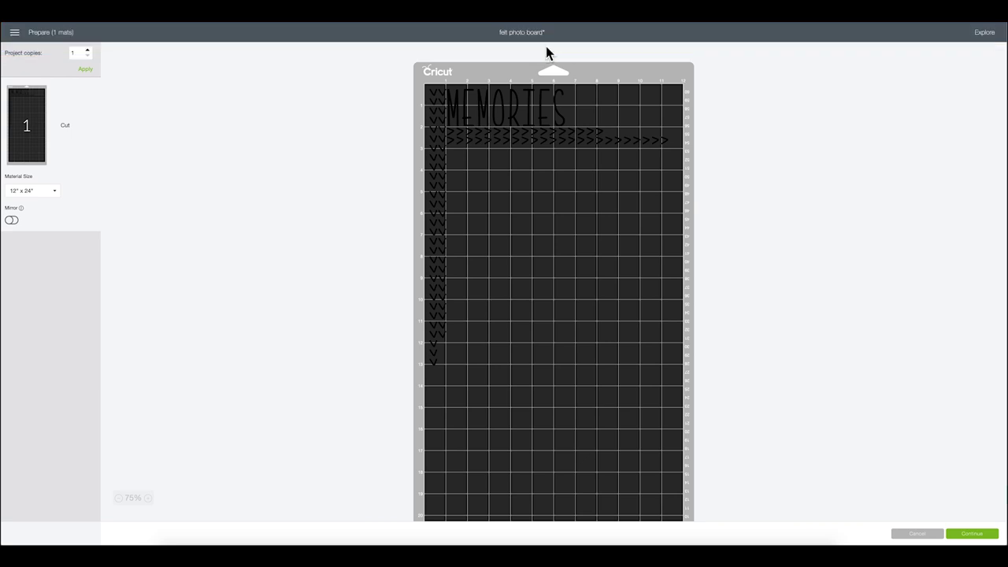
Step: Move MEMORIES right on the mat, and rotate the longer horizontal arrow row upright beside the two vertical rows
{"action": "left_click_drag", "start_coordinate": [520, 117], "coordinate": [581, 114]}
{"action": "left_click", "coordinate": [507, 143]}
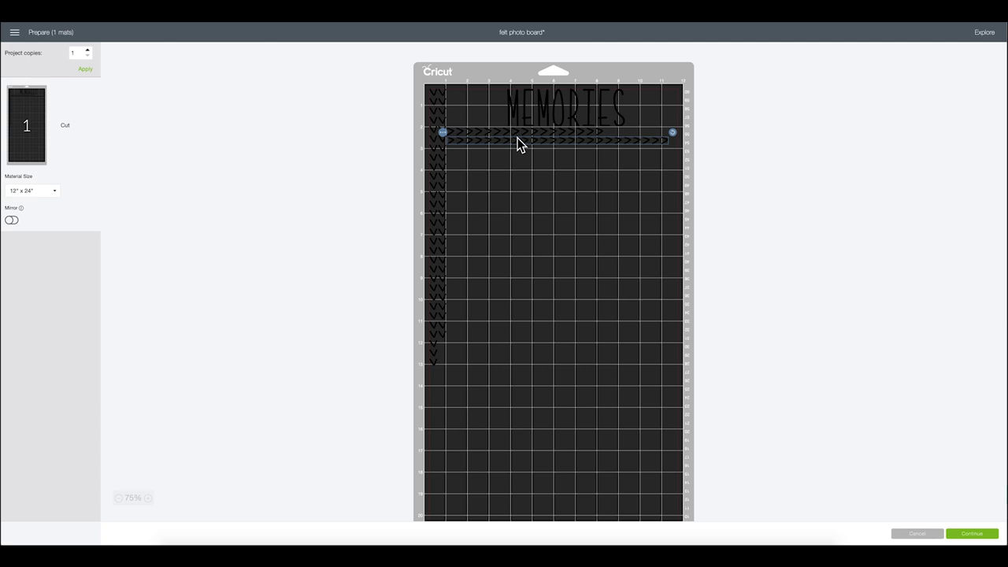
{"action": "left_click_drag", "start_coordinate": [673, 134], "coordinate": [556, 246]}
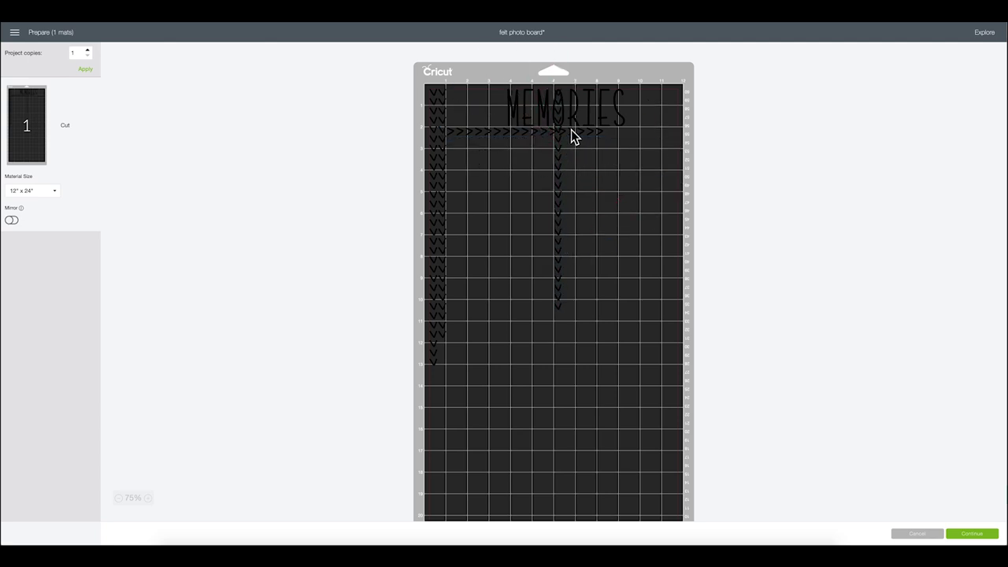
{"action": "left_click_drag", "start_coordinate": [556, 138], "coordinate": [451, 139]}
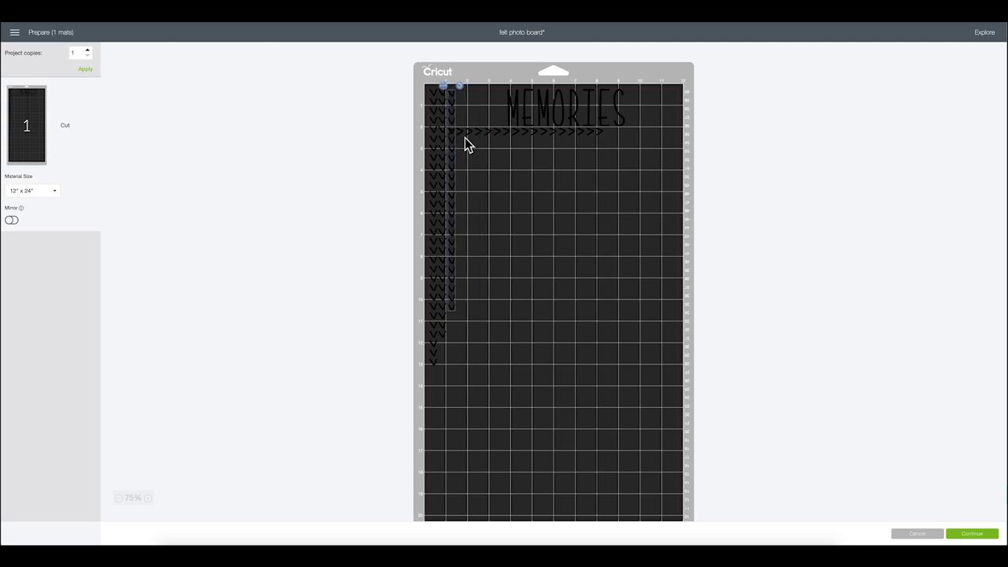
Step: Rotate the remaining horizontal arrow row upright and place it beside the other three vertical rows on the mat
{"action": "left_click", "coordinate": [476, 132]}
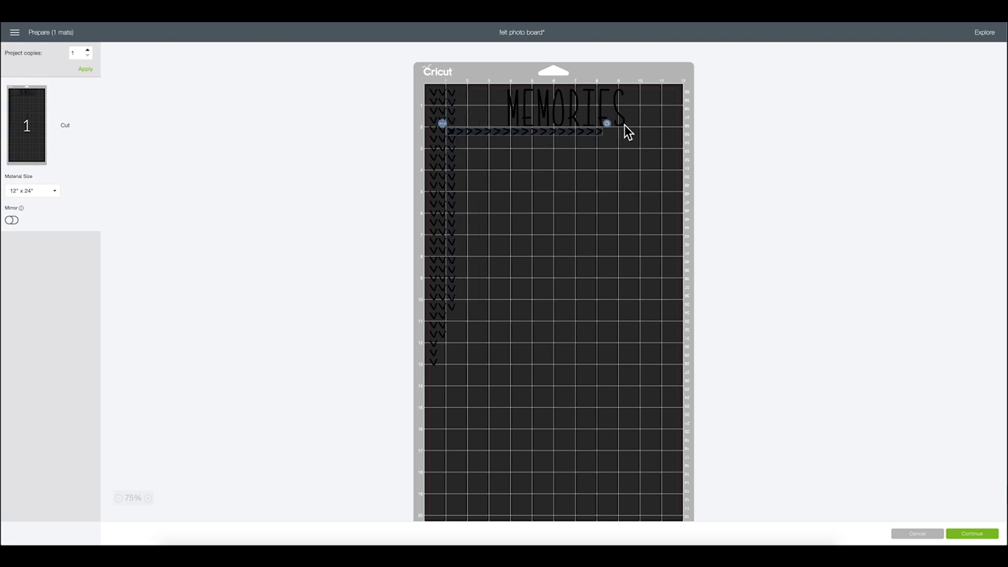
{"action": "left_click_drag", "start_coordinate": [607, 123], "coordinate": [541, 230]}
{"action": "left_click_drag", "start_coordinate": [526, 137], "coordinate": [462, 134]}
{"action": "left_click", "coordinate": [528, 122]}
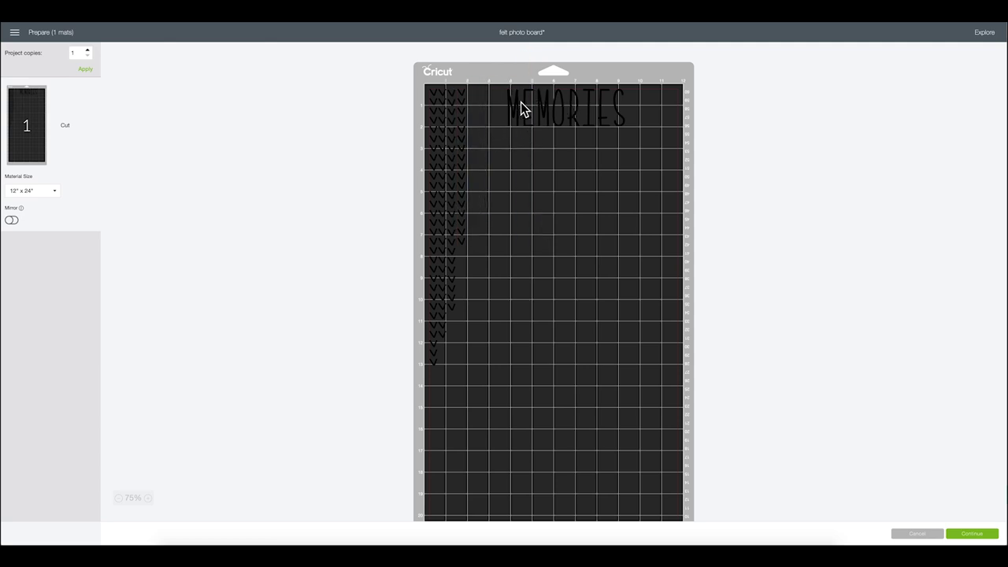
Step: Rotate the MEMORIES title upright on the mat and place it directly beside the vertical arrow rows
{"action": "left_click", "coordinate": [563, 113]}
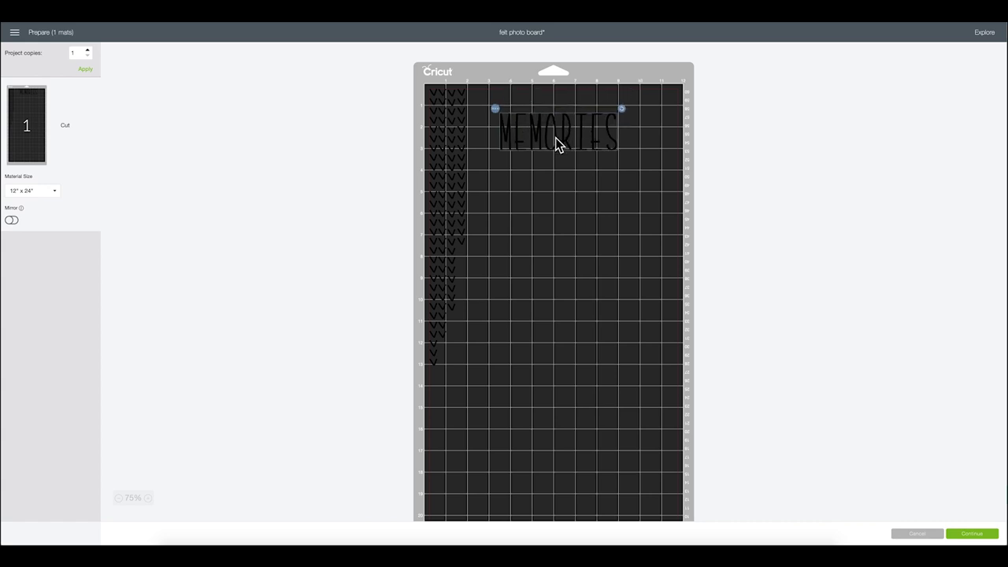
{"action": "left_click_drag", "start_coordinate": [623, 113], "coordinate": [581, 197]}
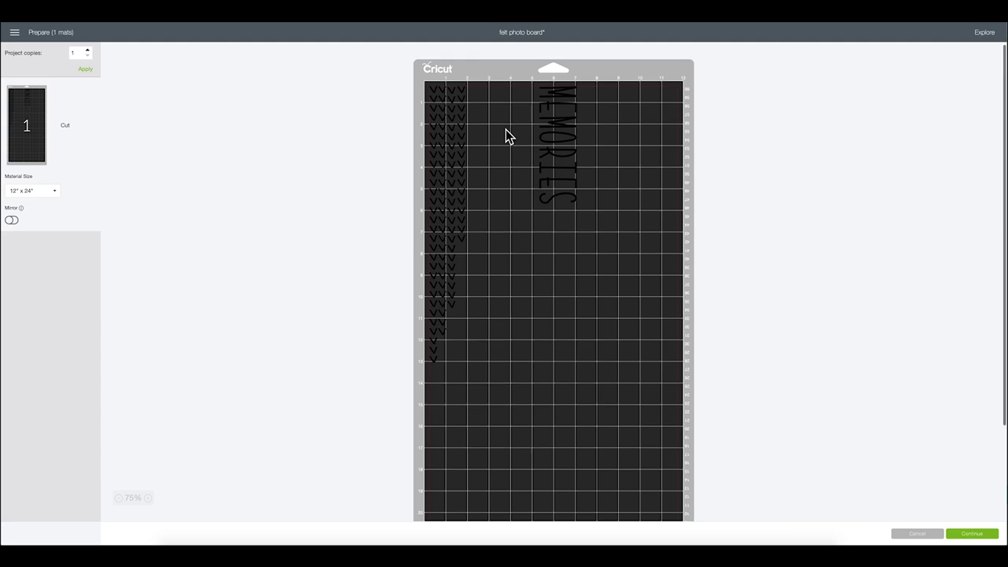
{"action": "left_click_drag", "start_coordinate": [562, 131], "coordinate": [492, 124]}
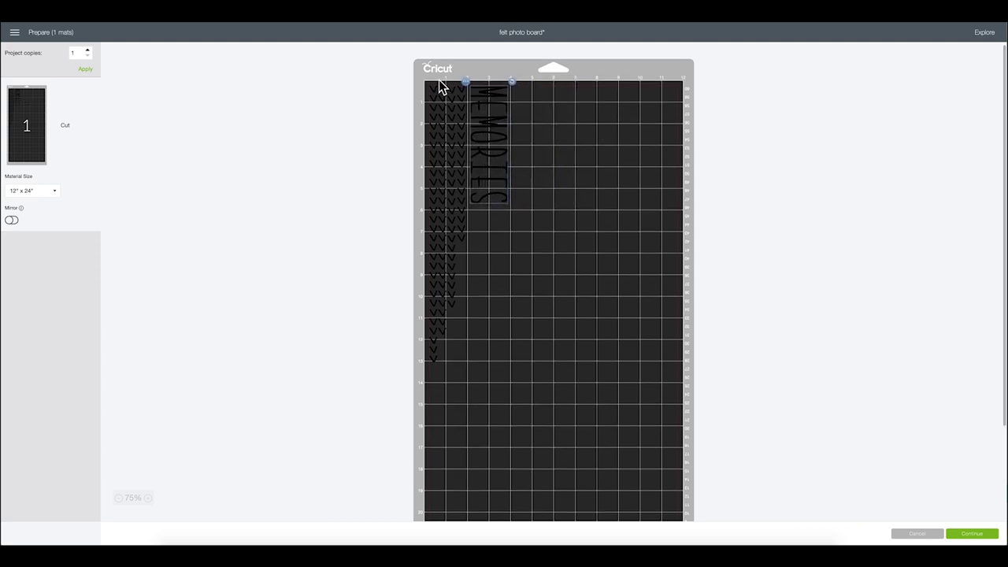
Step: Mirror the mat for cutting, continue to the make stage and set the base material to Everyday Iron-On
{"action": "scroll", "coordinate": [479, 102], "scroll_direction": "down", "scroll_amount": 1}
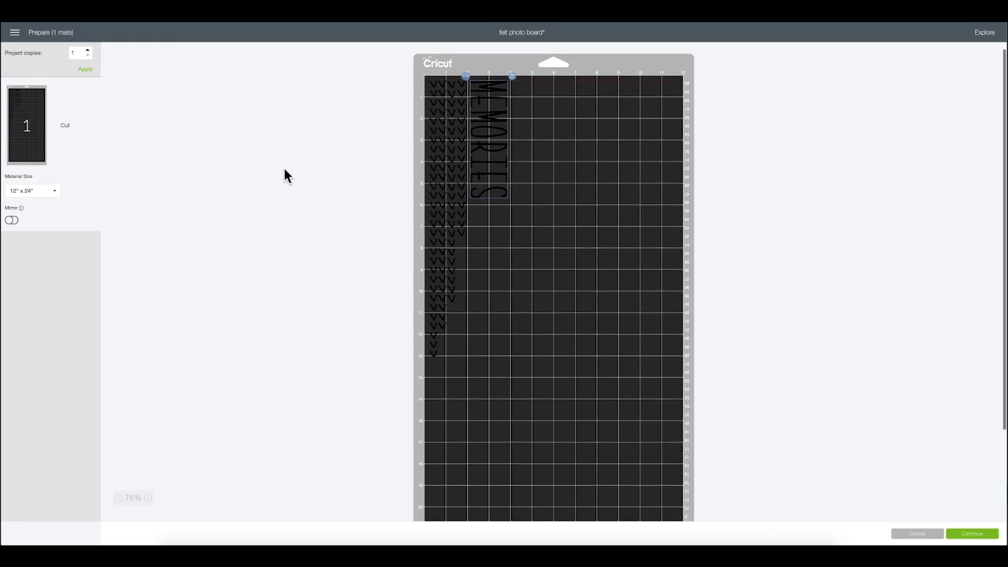
{"action": "left_click", "coordinate": [11, 222]}
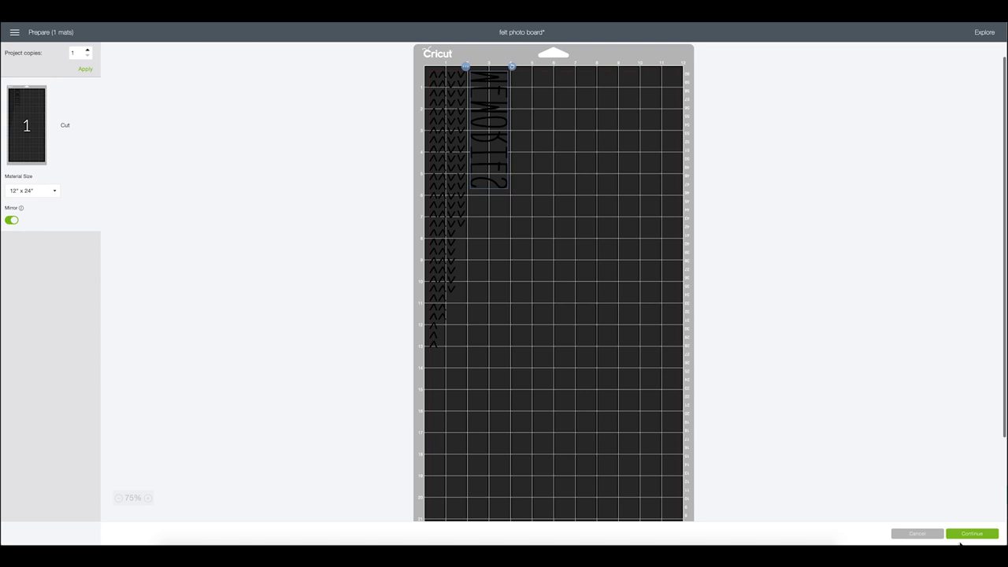
{"action": "left_click", "coordinate": [984, 535]}
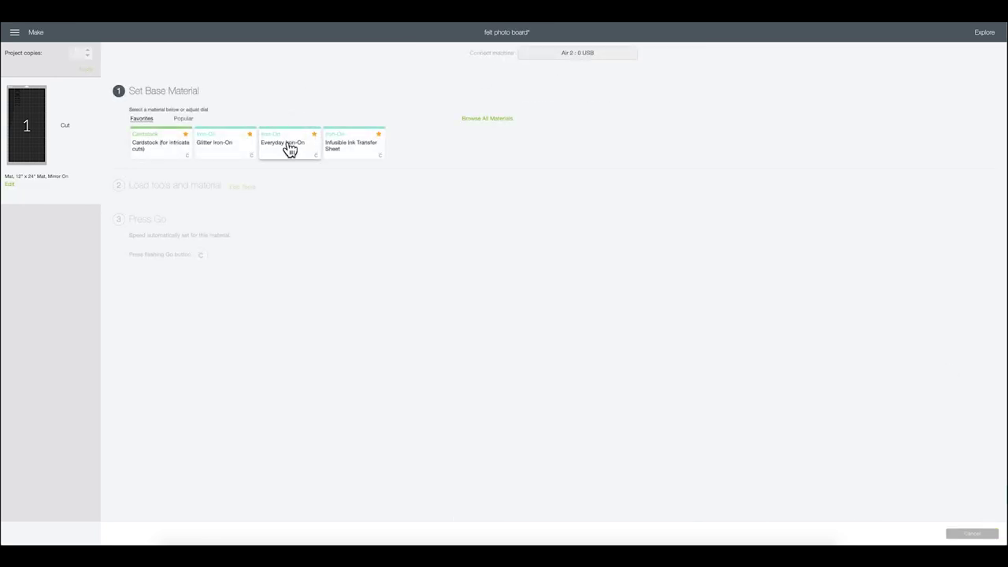
{"action": "left_click", "coordinate": [290, 148]}
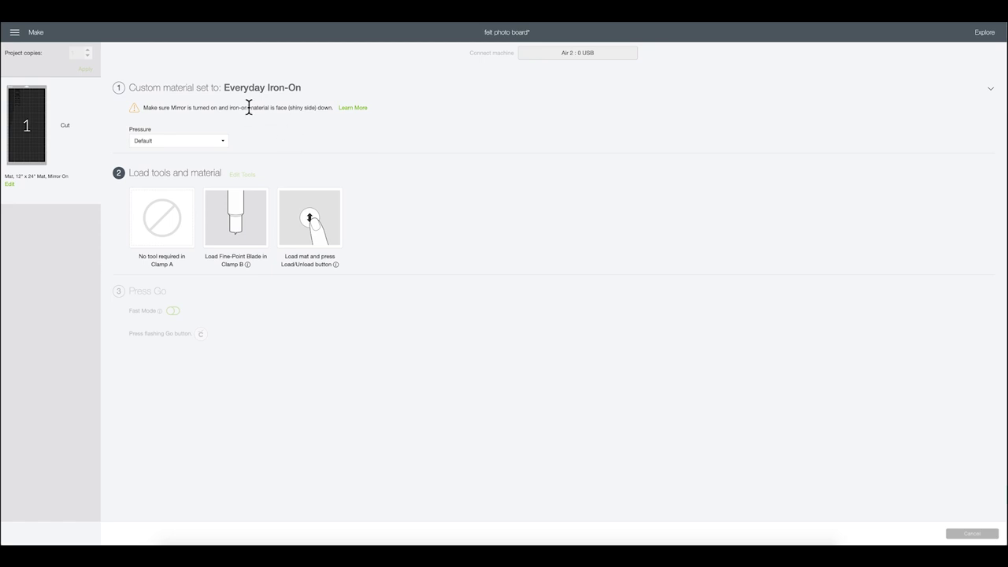